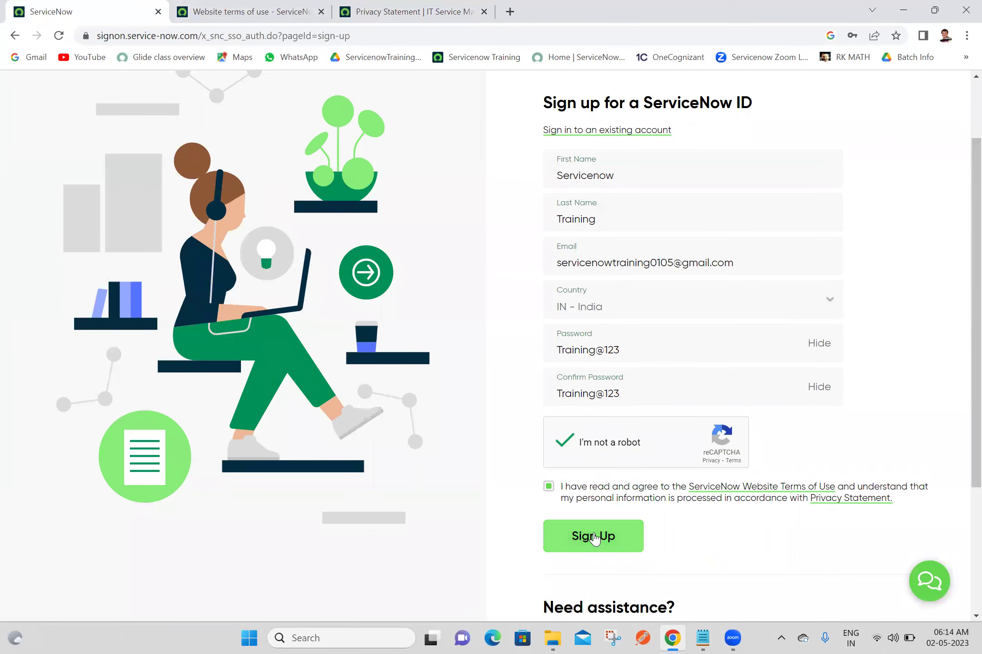
- Submit the sign-up form, save the new login in Chrome, and review the Thank You page
click(594, 538)
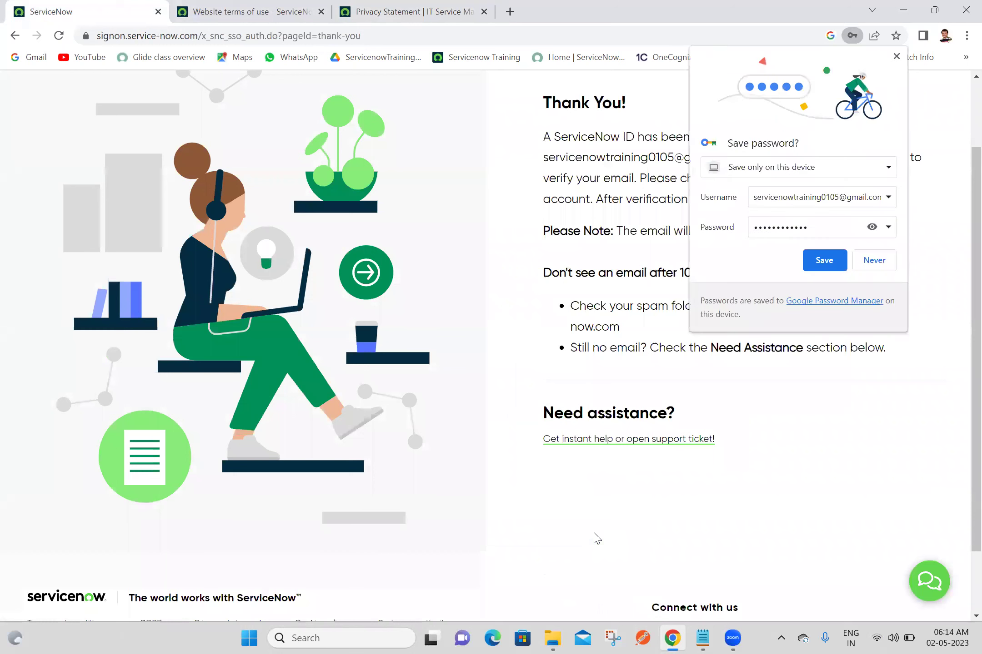
click(824, 260)
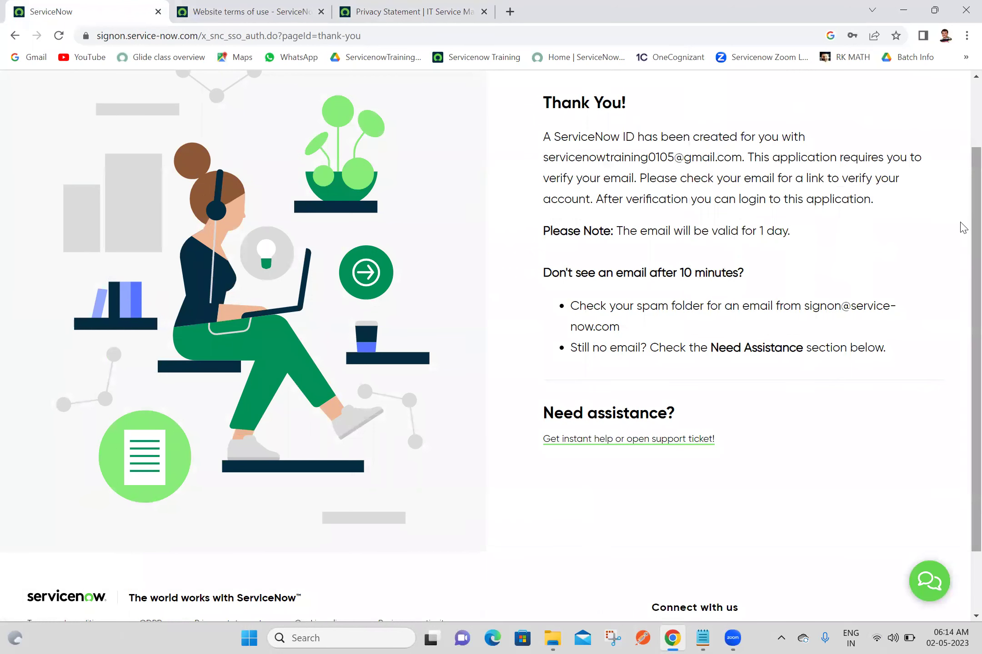
scroll(739, 171, up, 2)
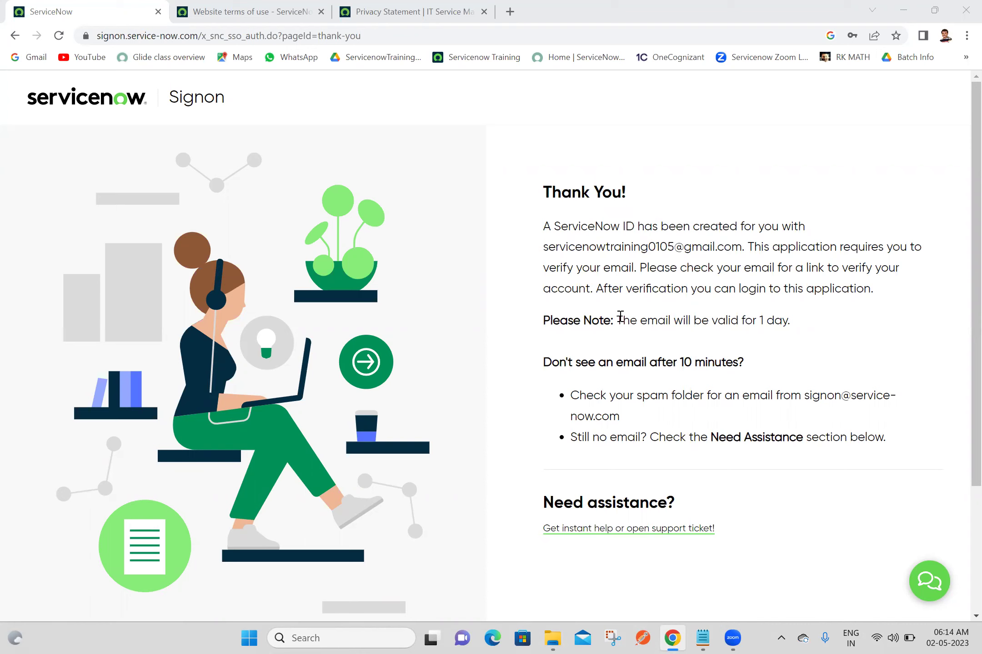
click(788, 155)
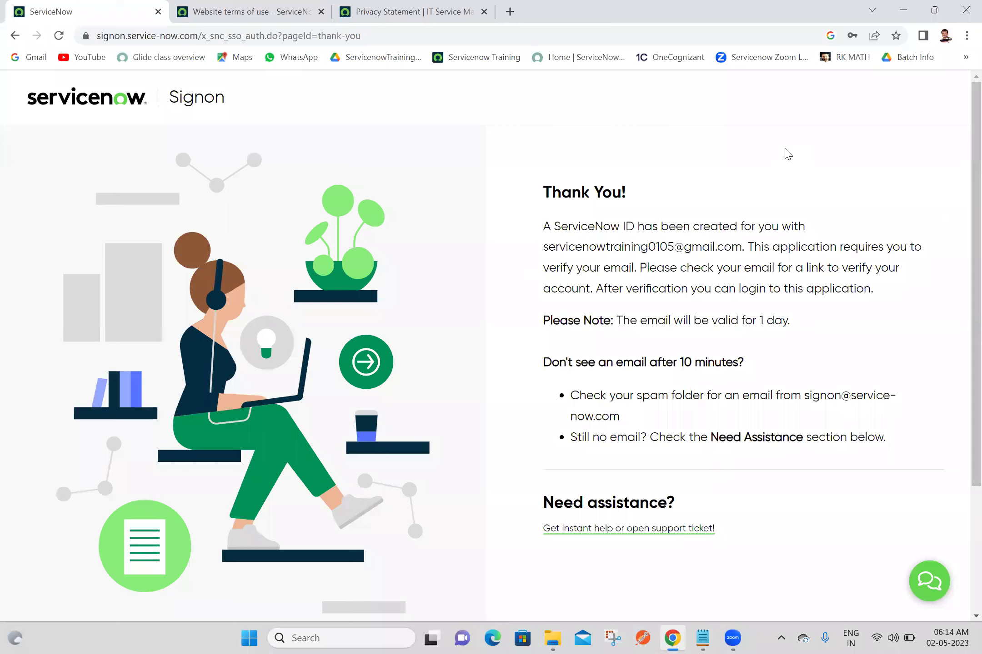
- In a new tab, switch Google to the new training account and confirm it is active
click(510, 10)
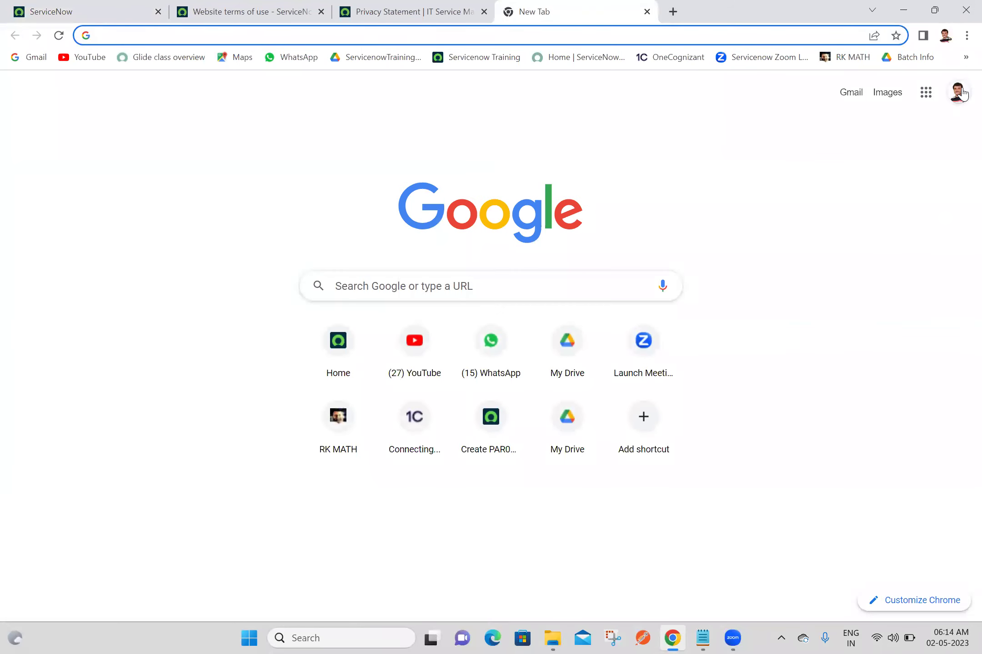
click(961, 94)
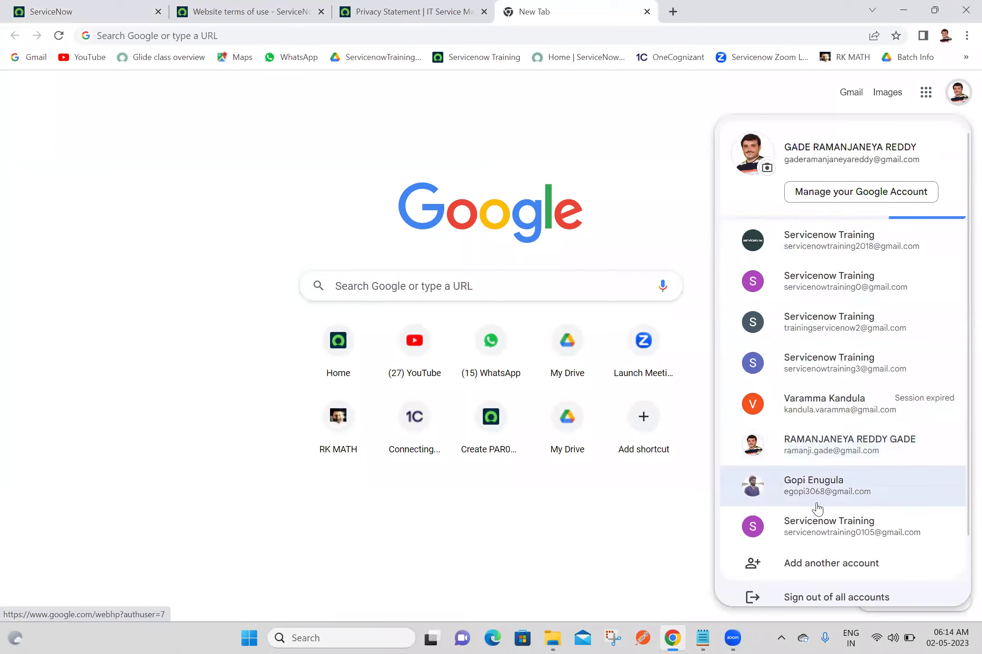
click(833, 536)
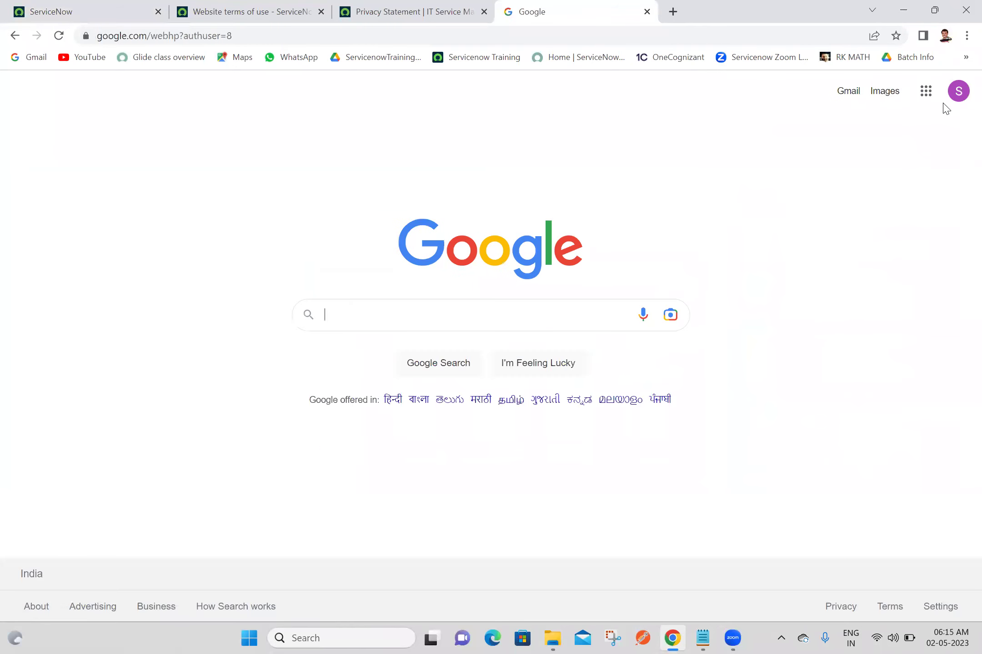
click(925, 91)
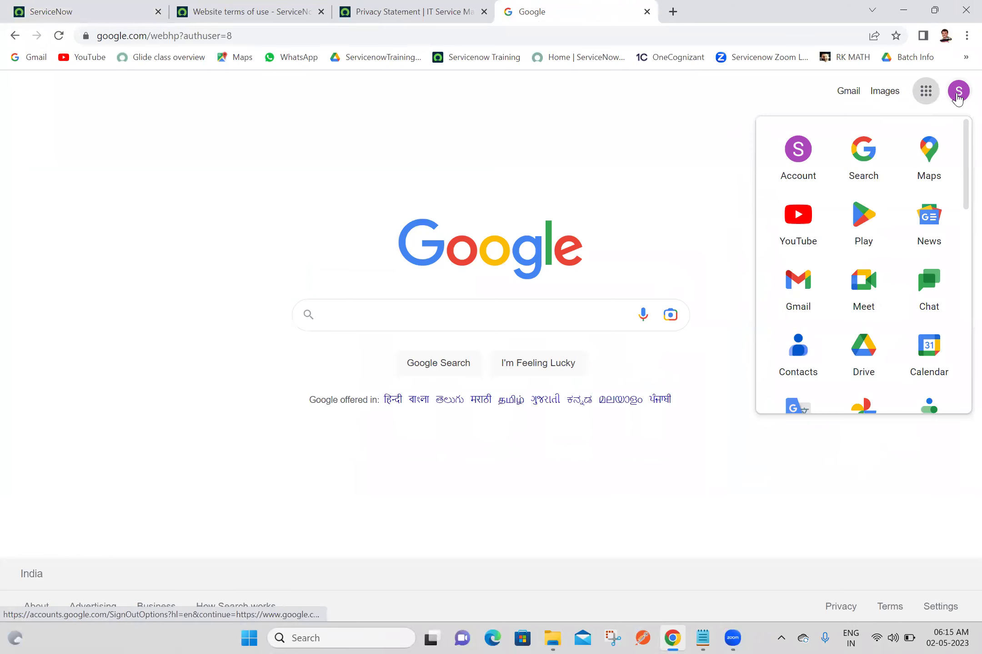
click(958, 93)
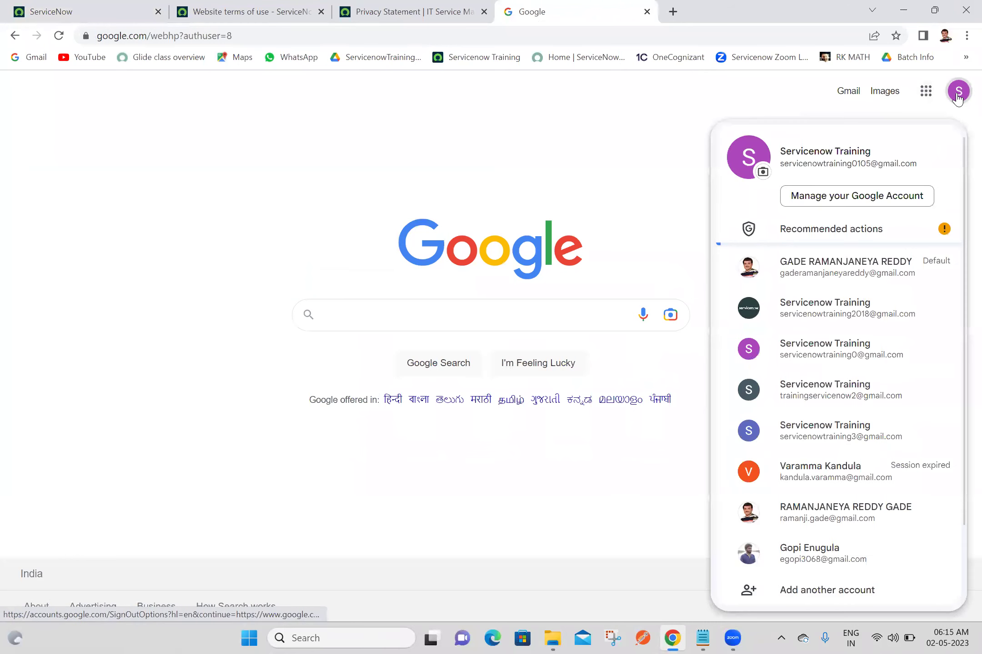
double_click(837, 165)
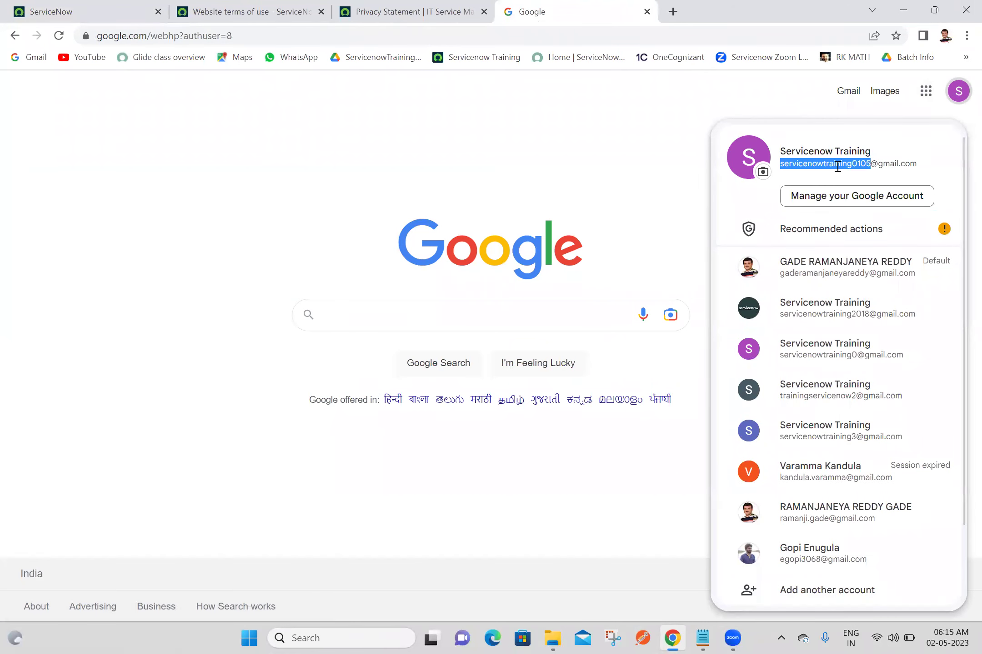
click(626, 135)
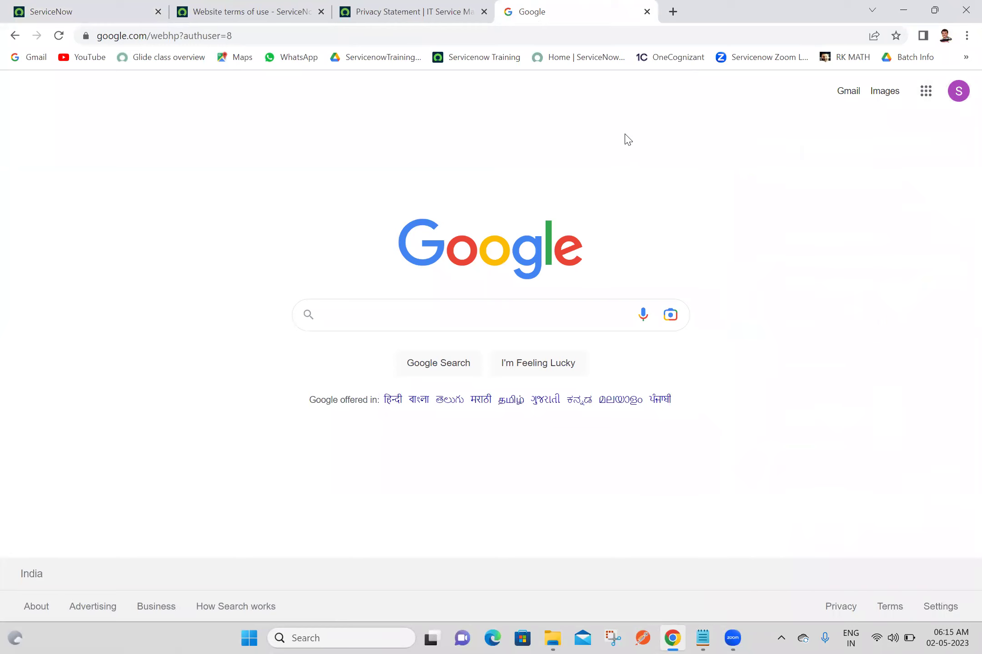
click(845, 97)
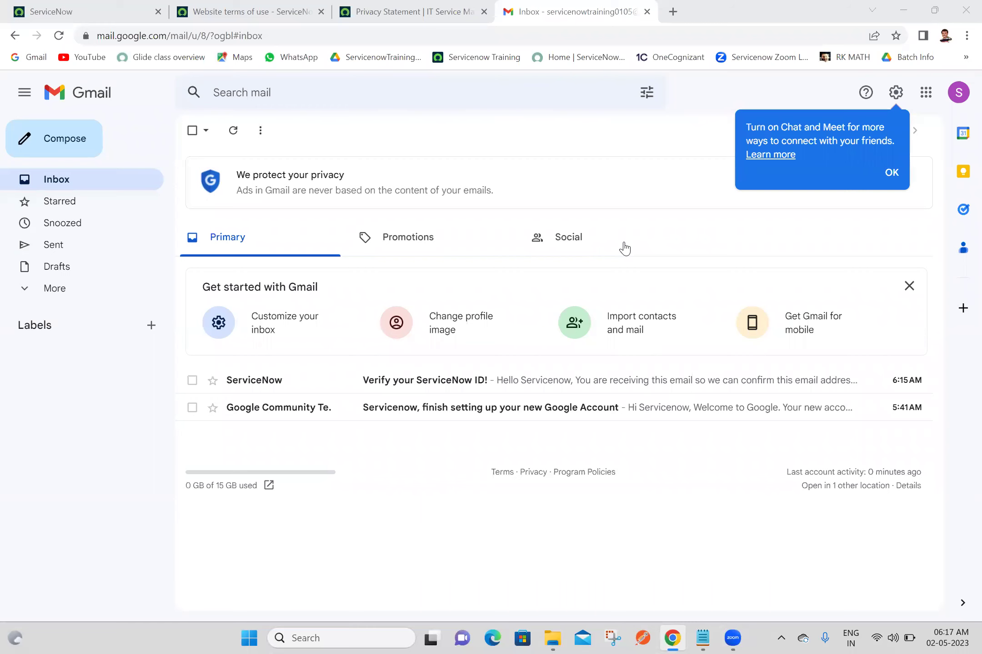
click(464, 390)
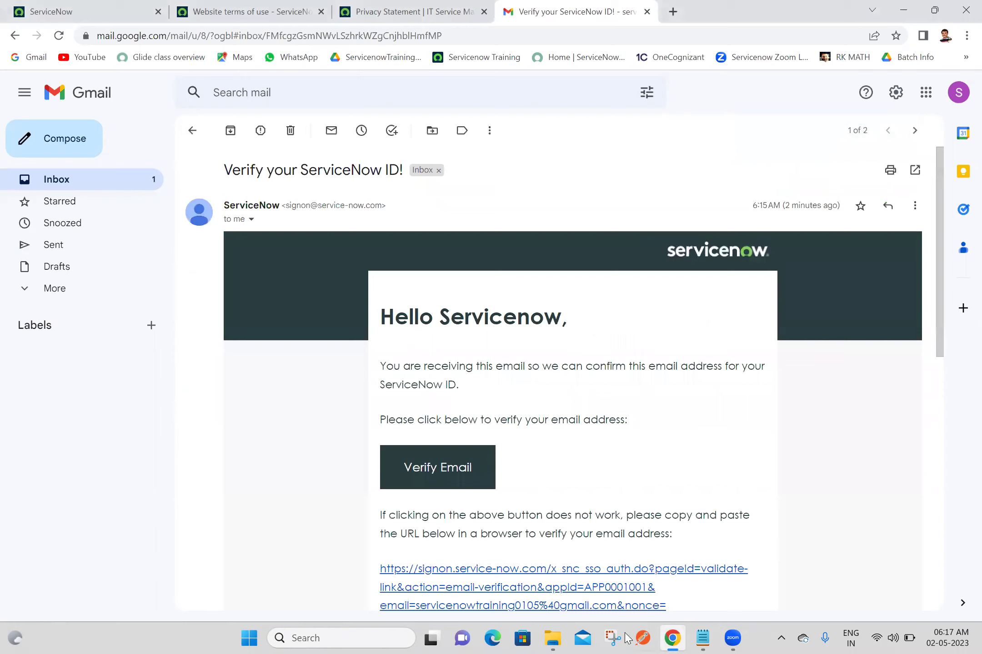
- Show the 'Verify your ServiceNow ID!' email's Verify Email button and full verification URL
click(609, 634)
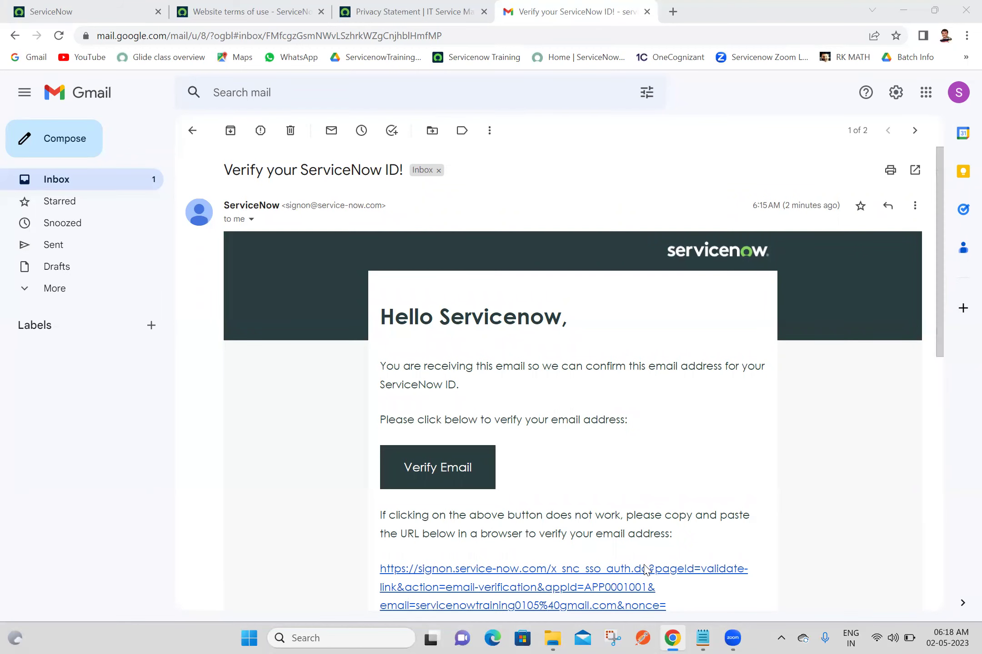
scroll(646, 568, down, 1)
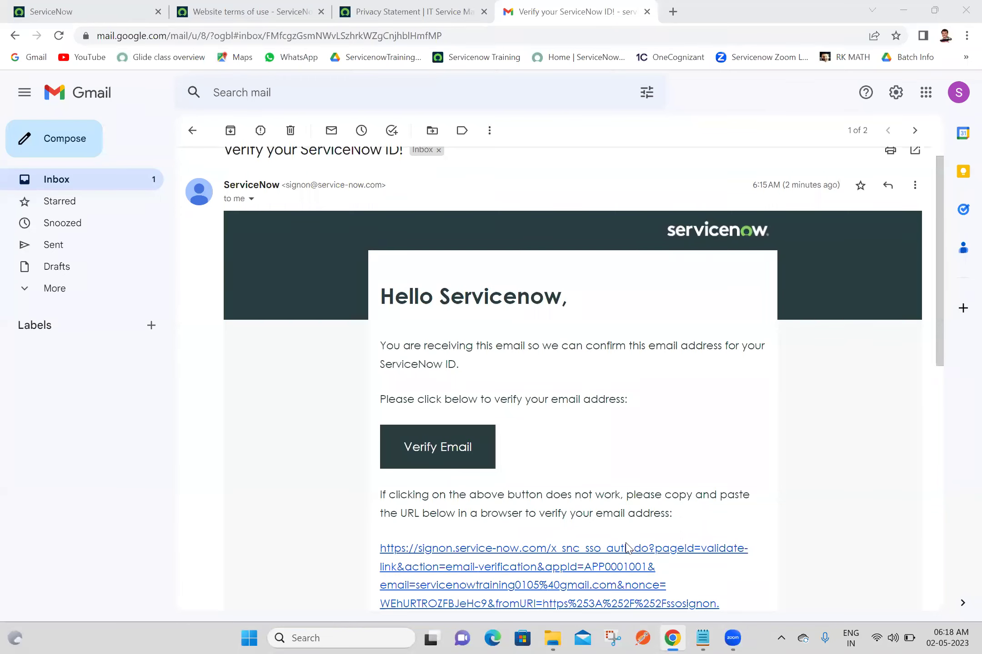
- Follow the email's verification link to open ServiceNow's sign-on page in a new tab
click(437, 447)
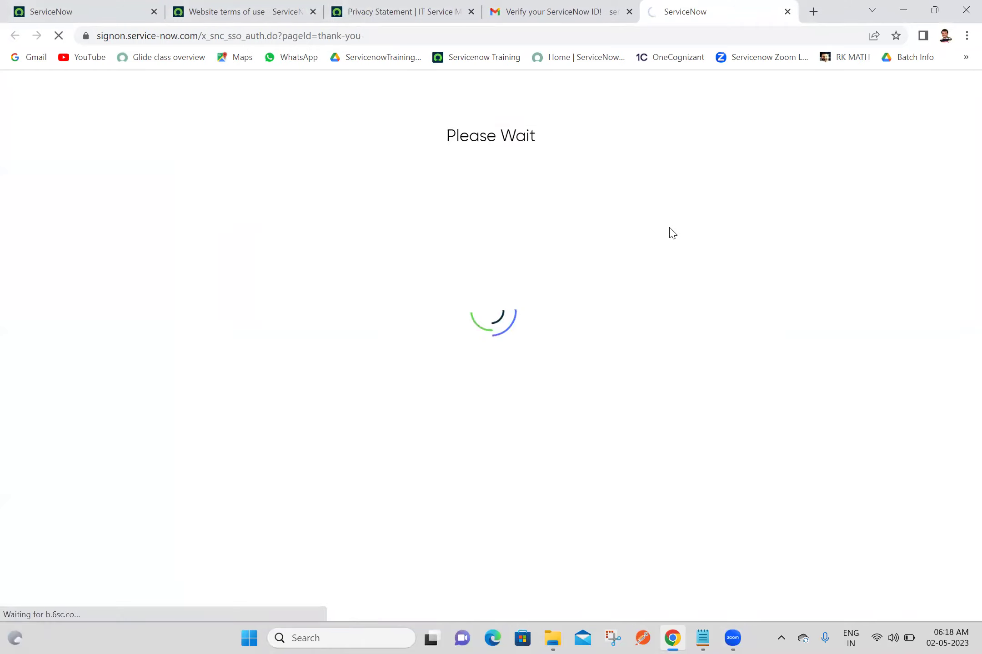
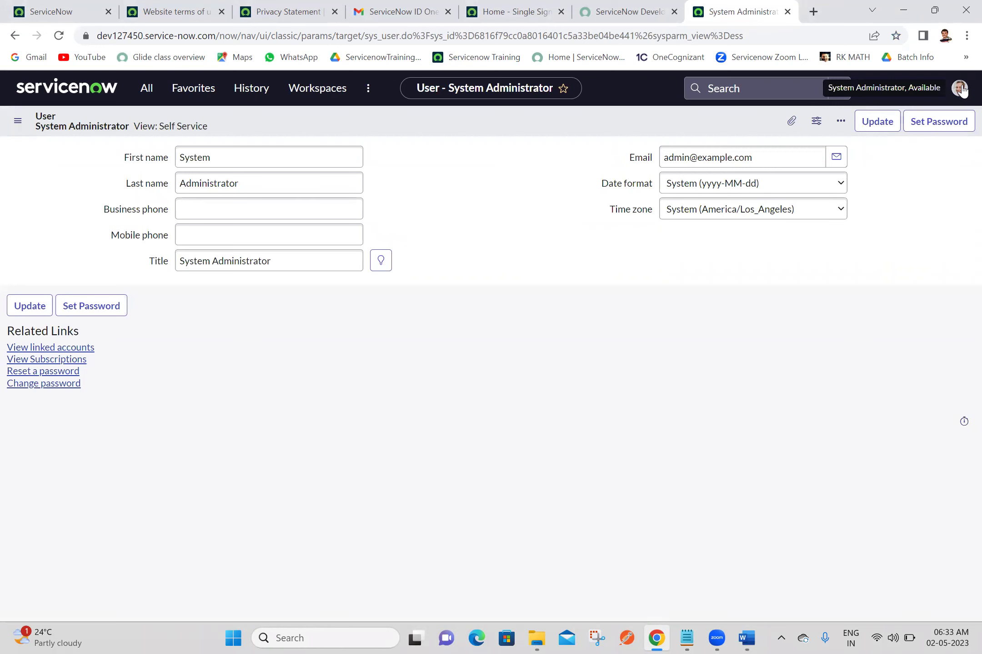
click(960, 89)
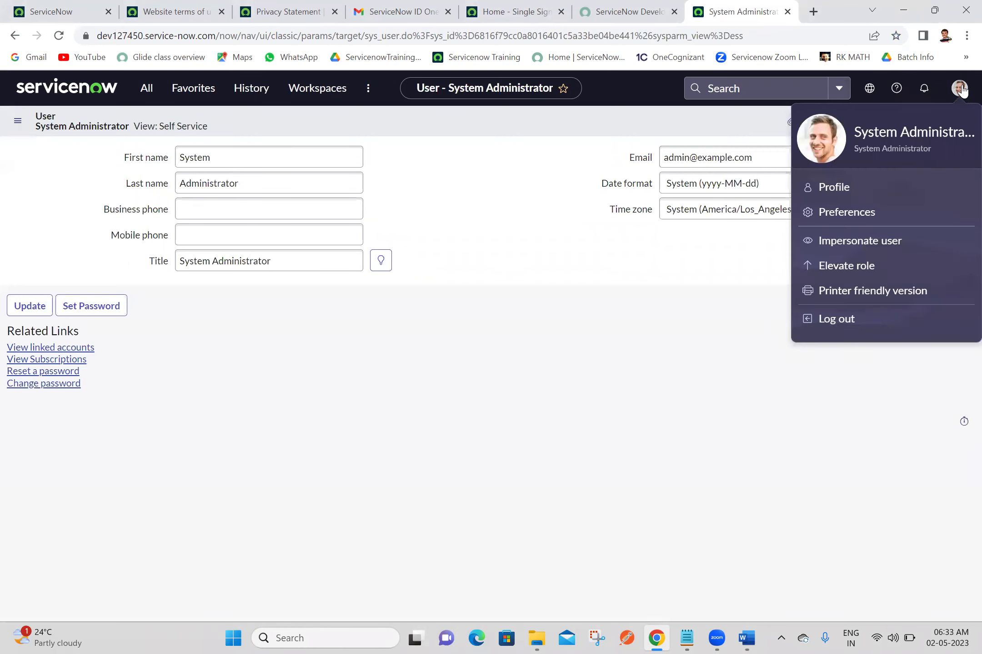
click(835, 188)
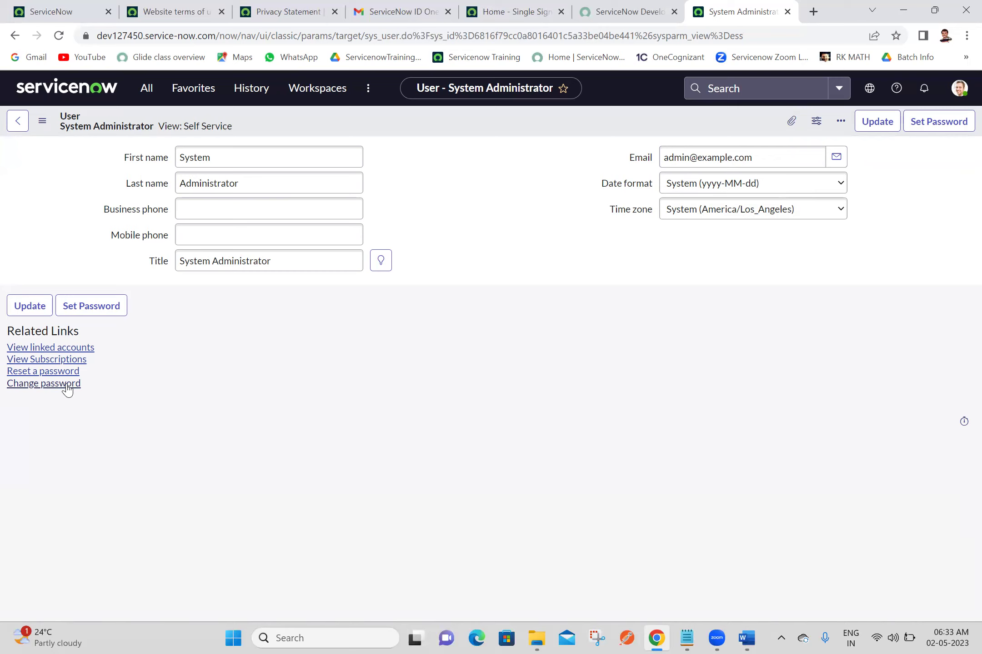
- Open Change Password and paste the instance's current admin password into the Old password field
click(46, 386)
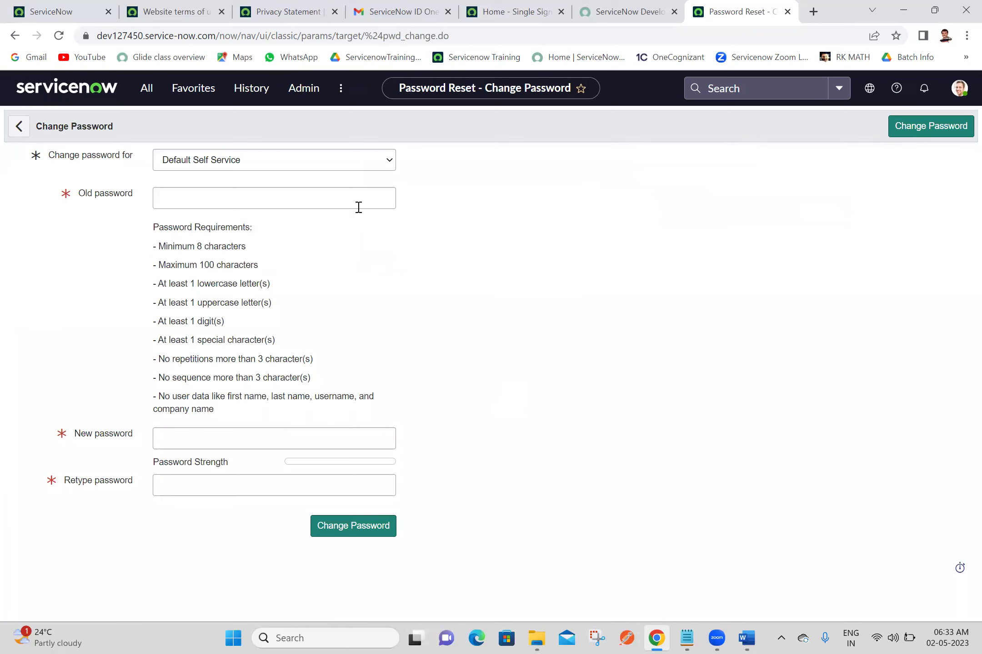
click(339, 205)
click(611, 9)
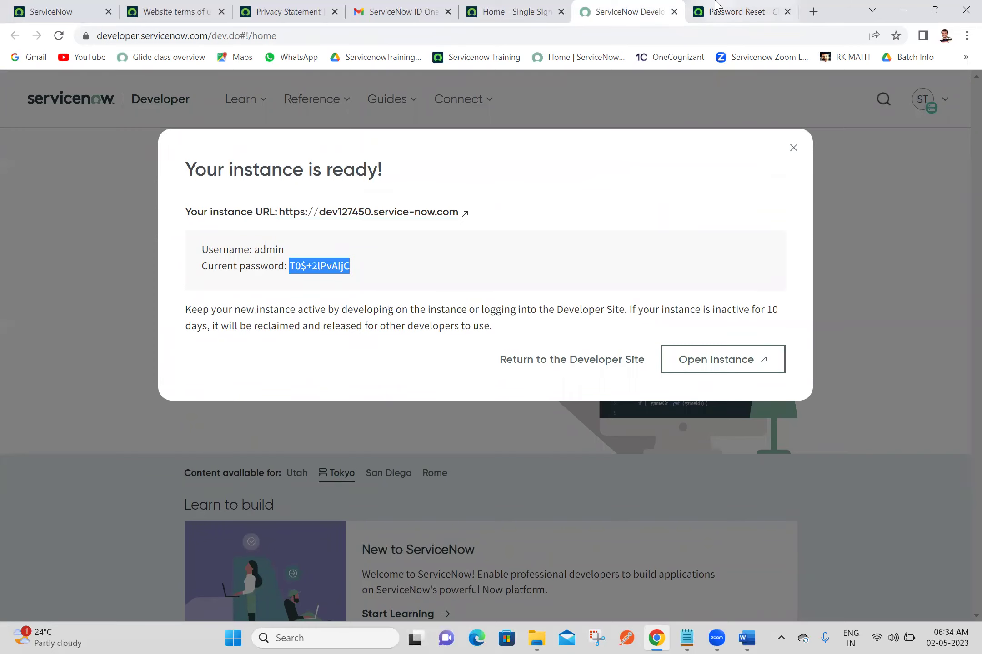
click(736, 12)
click(336, 197)
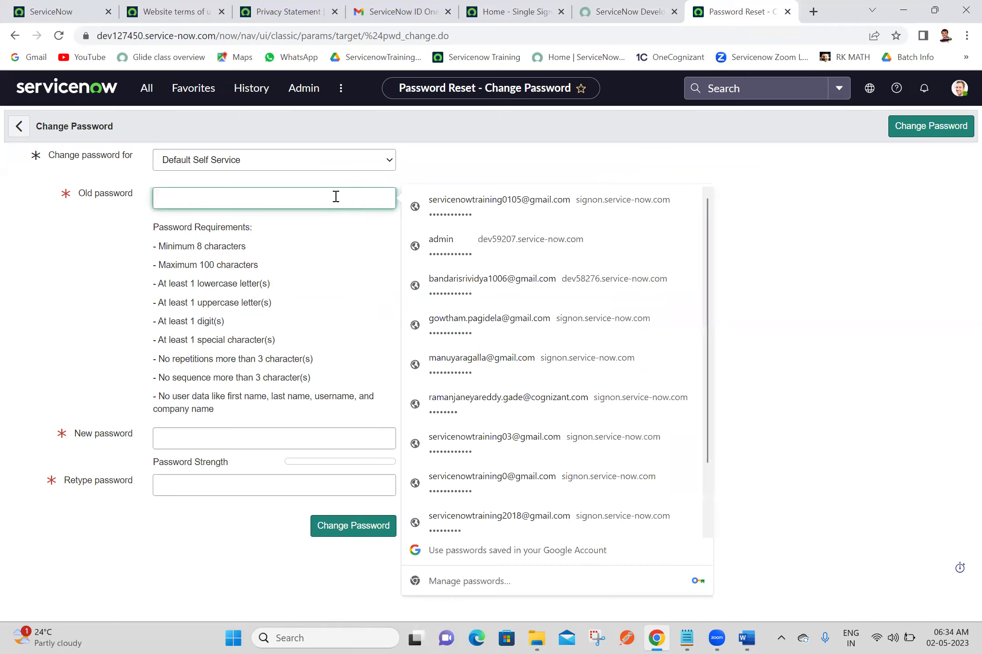
key(ctrl+v)
click(623, 8)
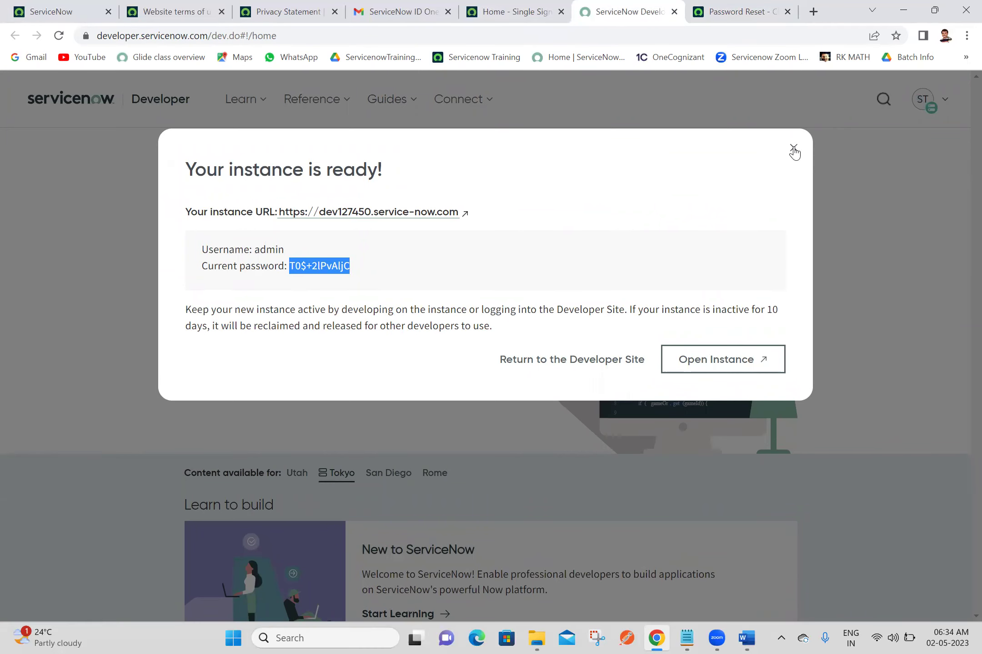
click(793, 150)
- Copy the current admin password from Manage instance password and return to the Change Password page
click(911, 99)
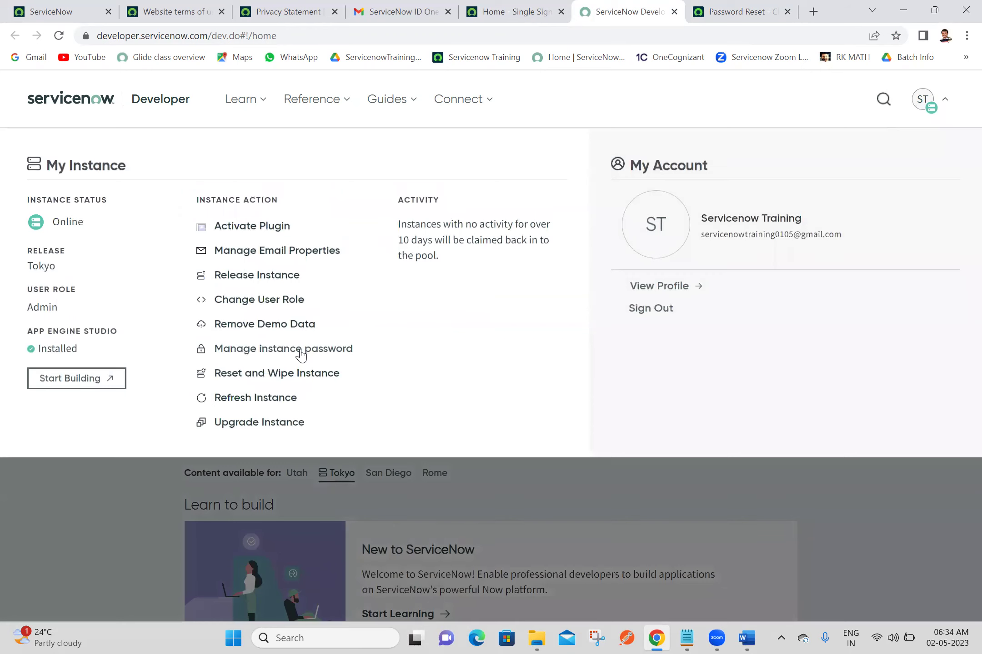
click(271, 350)
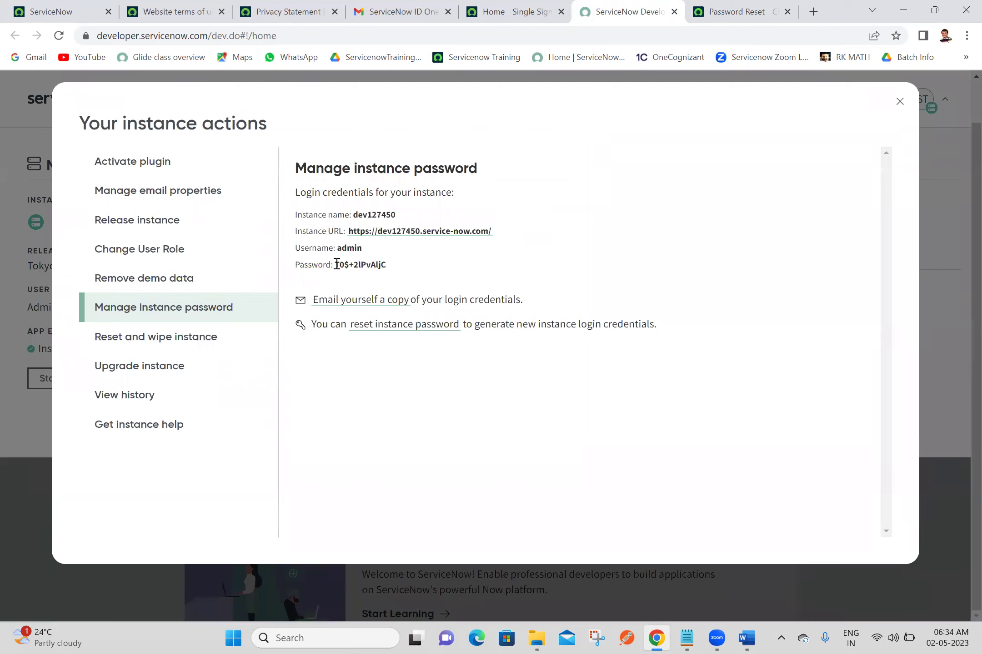
drag(336, 264, 393, 266)
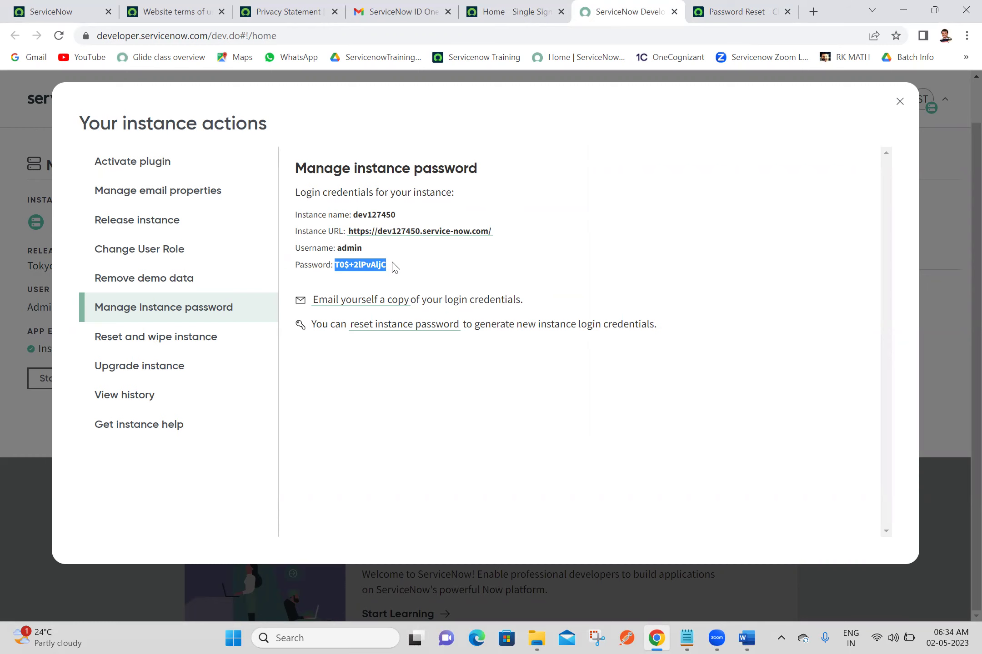
click(703, 5)
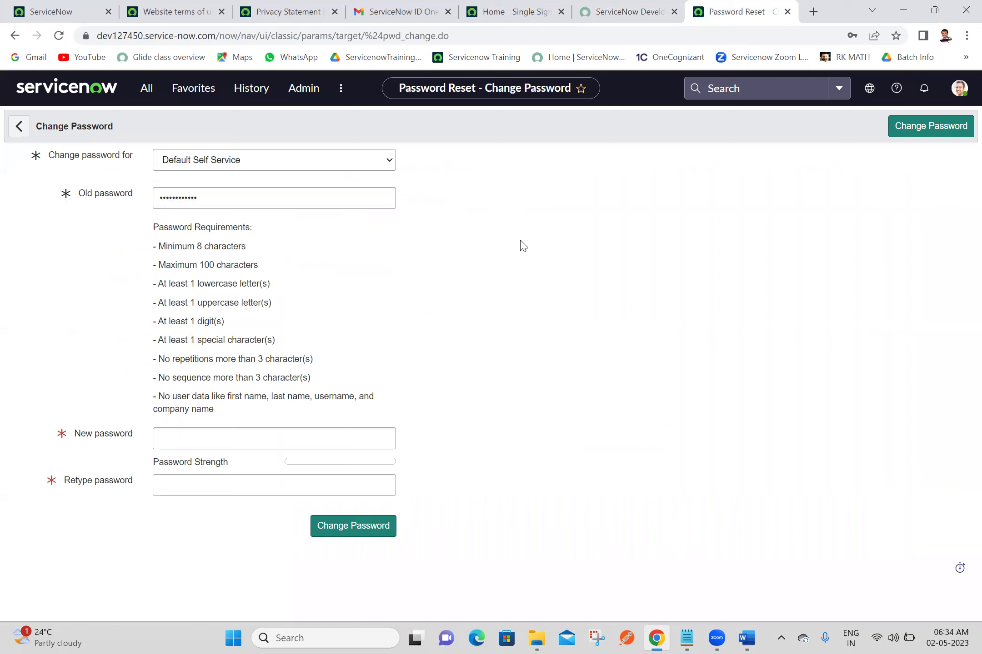
- Enter the new admin password in both New and Retype password fields and submit
click(263, 438)
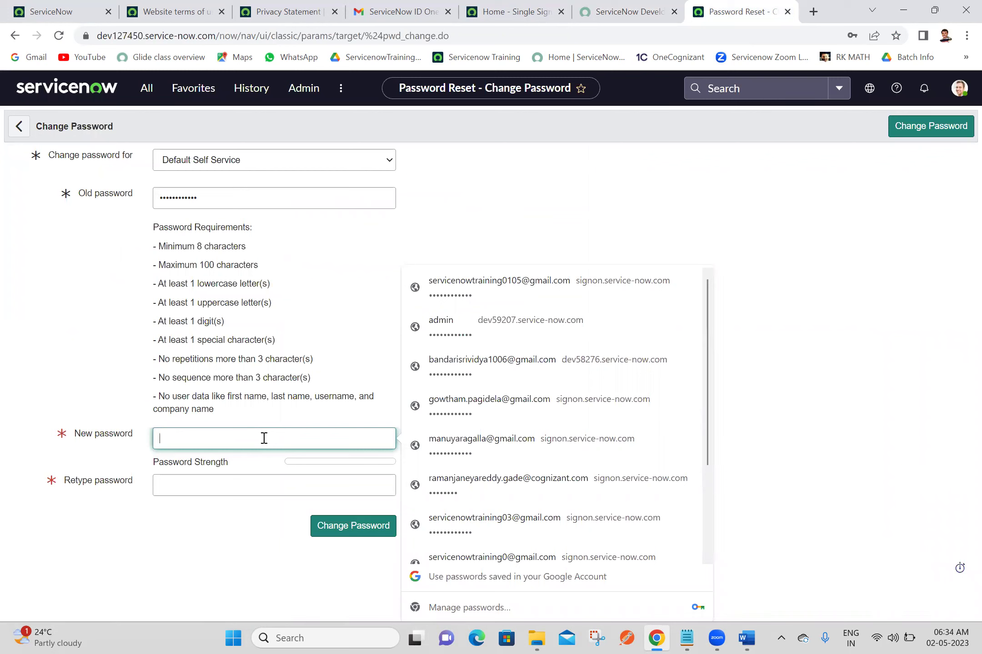
text(•••••••)
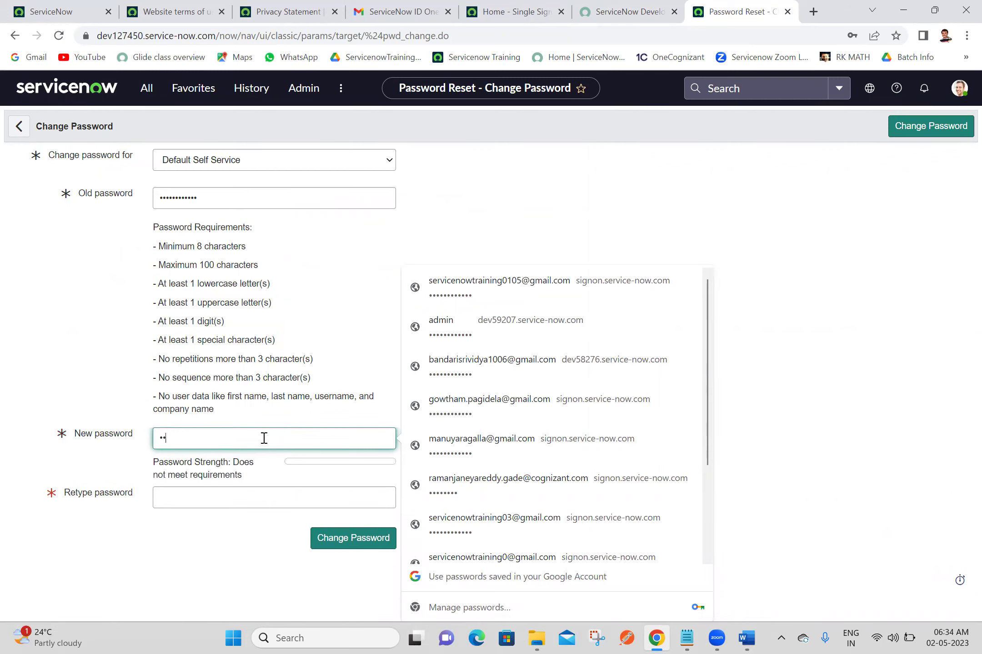
text(••)
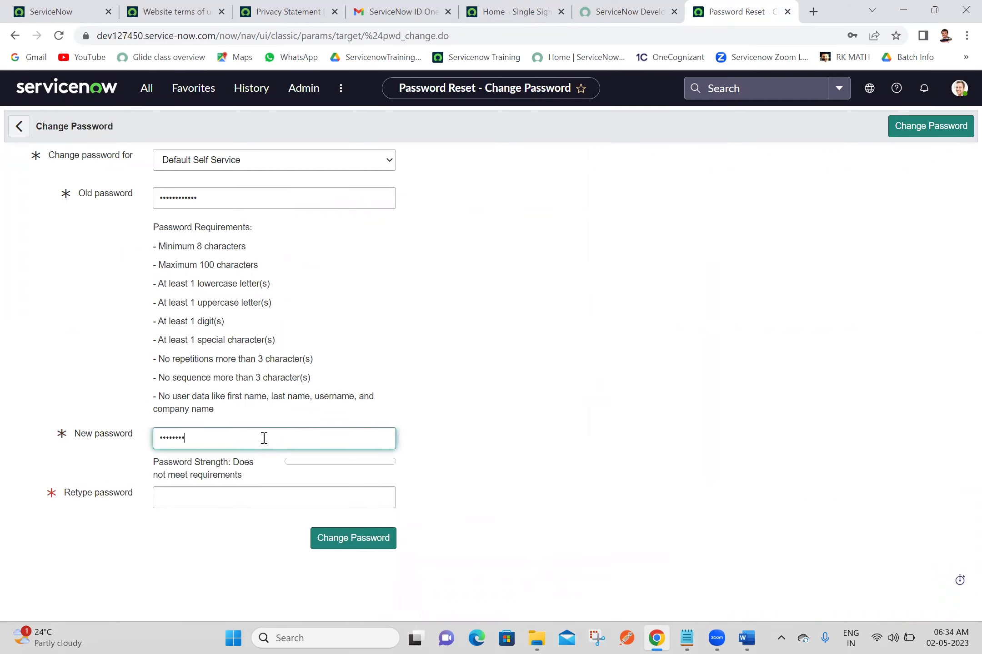
text(•••)
click(215, 491)
text(•••••••)
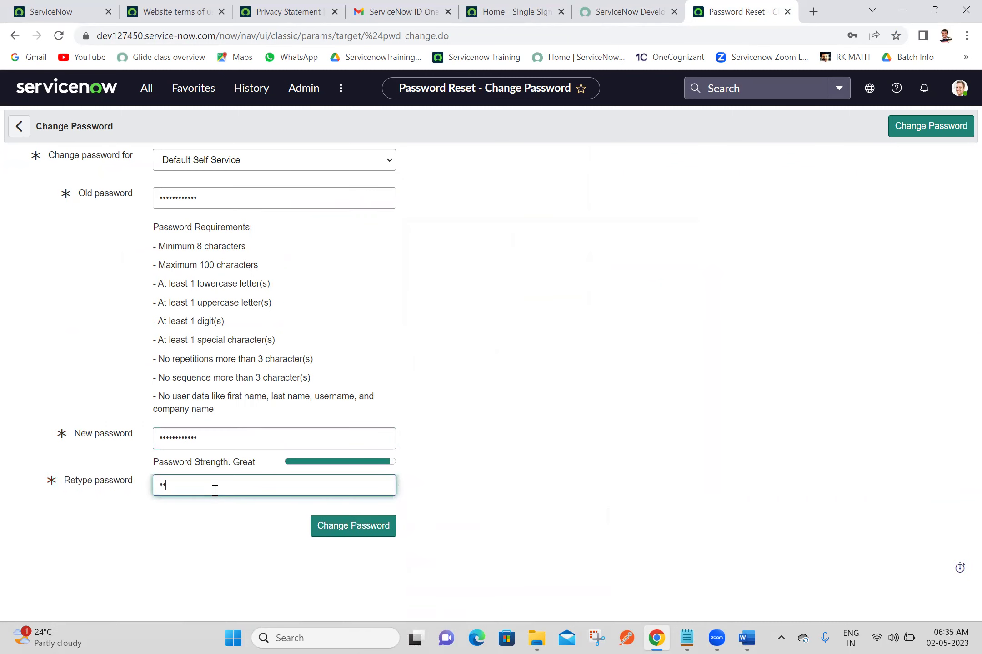
text(•••••)
click(557, 414)
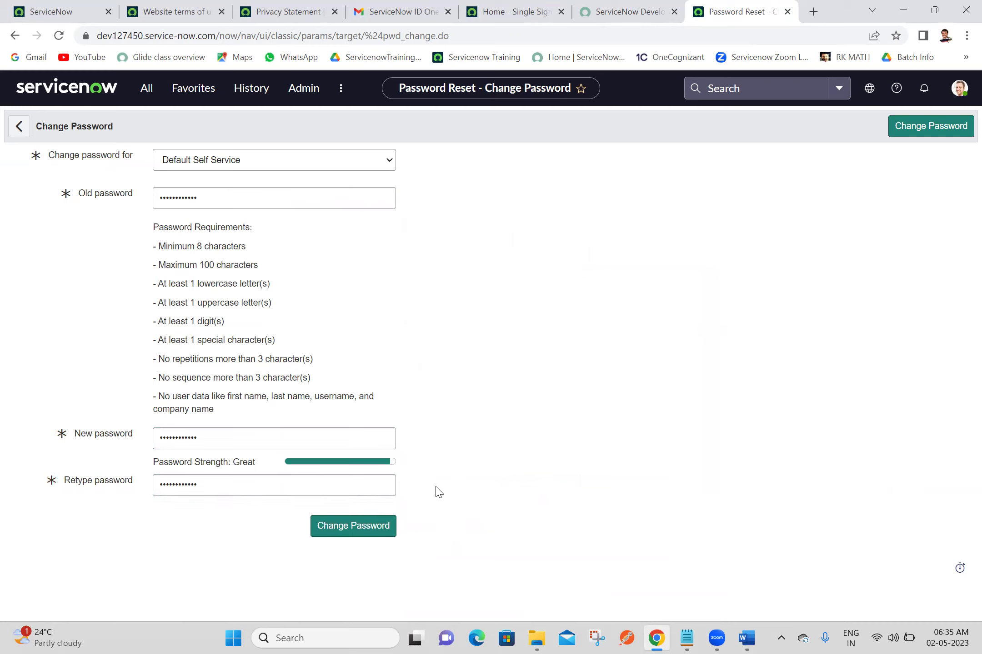
click(352, 528)
click(352, 527)
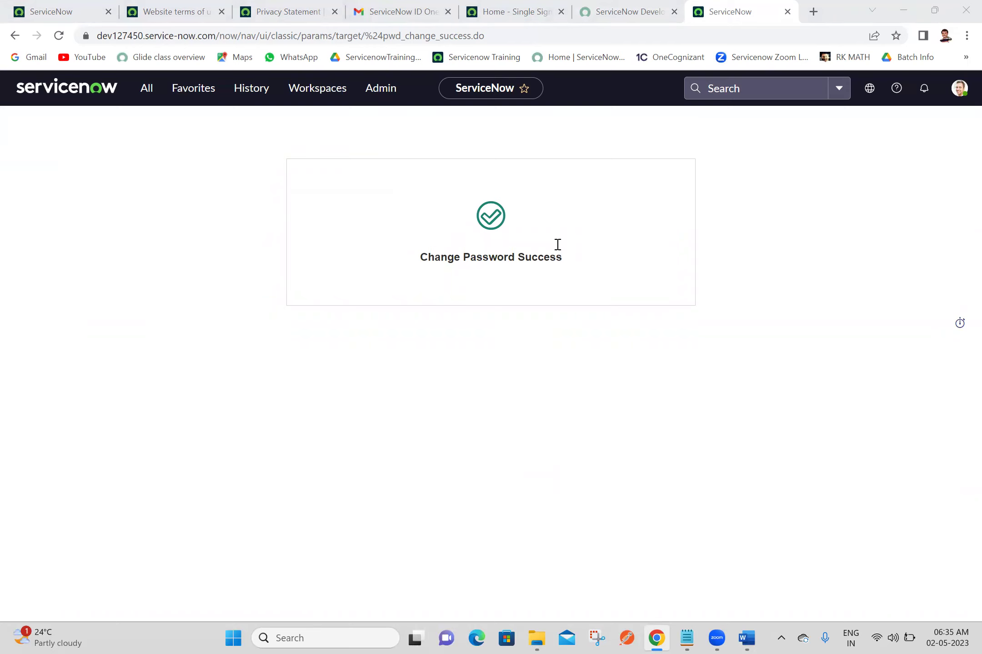
- Select the Change Password Success message, then clear the selection
click(515, 260)
triple_click(515, 260)
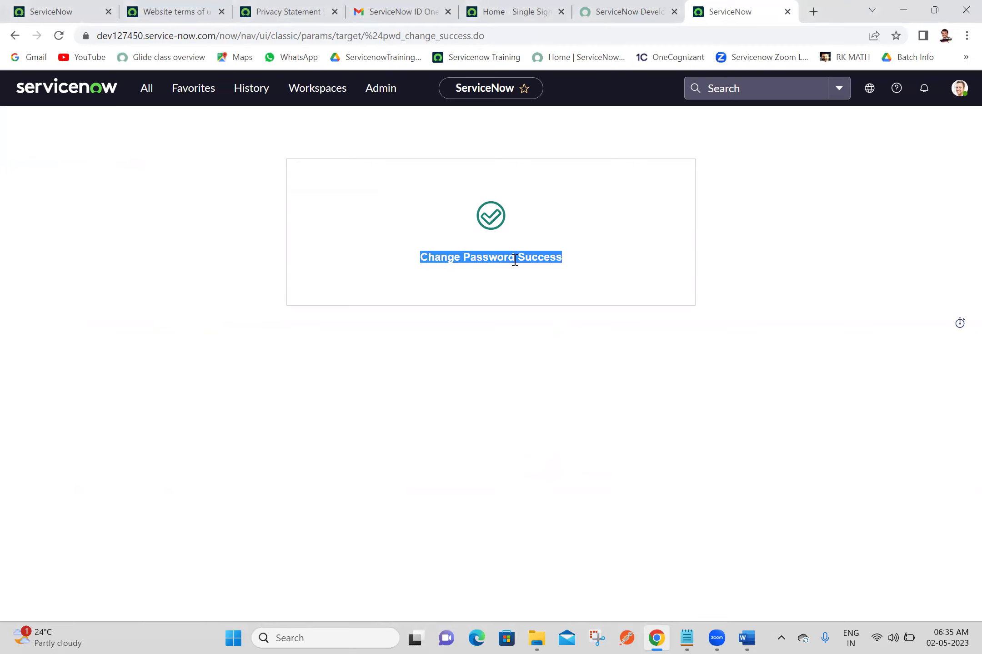
click(745, 229)
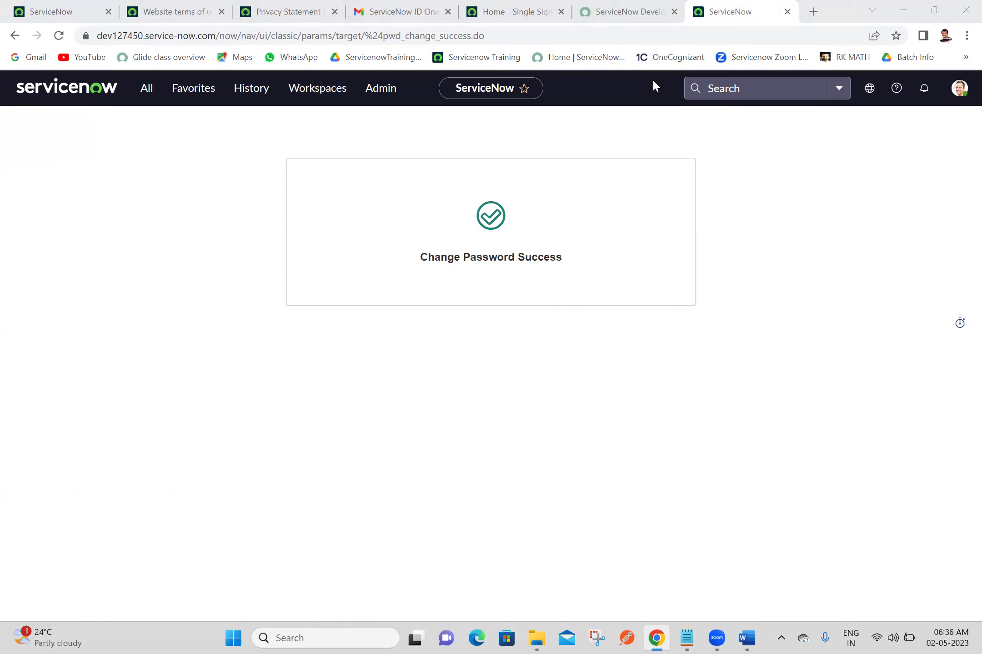
- Select the full admin password under Manage instance password, then return to the dev127450 instance tab
click(631, 8)
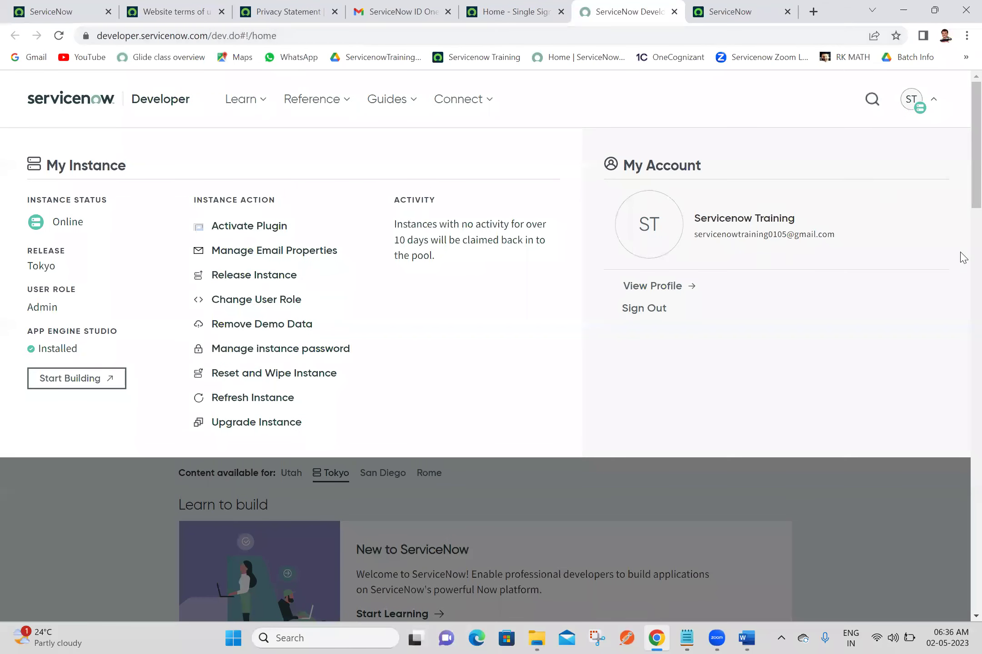
click(912, 104)
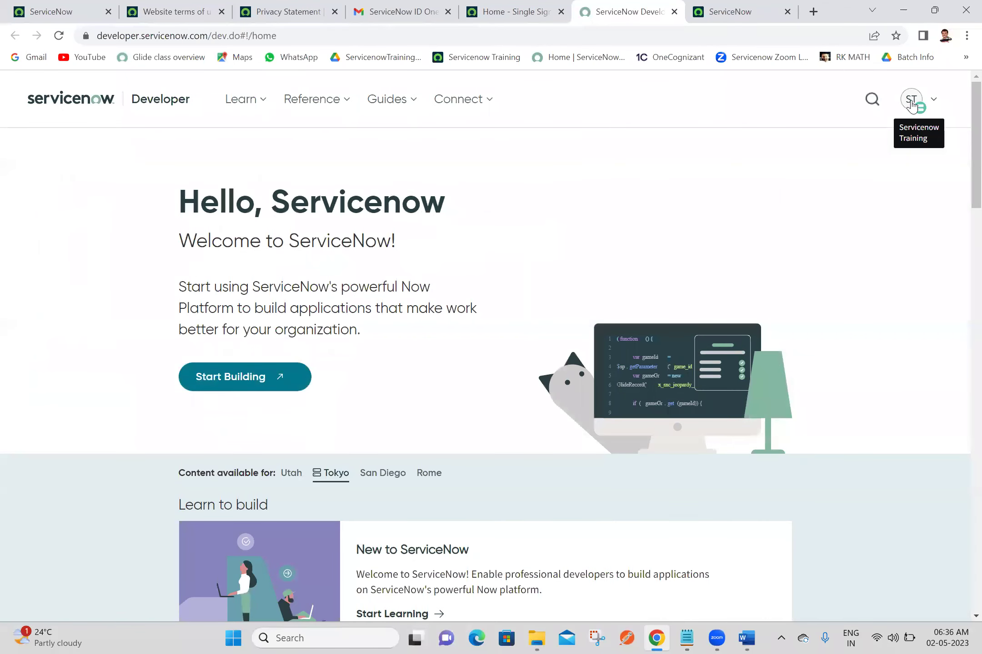
click(912, 103)
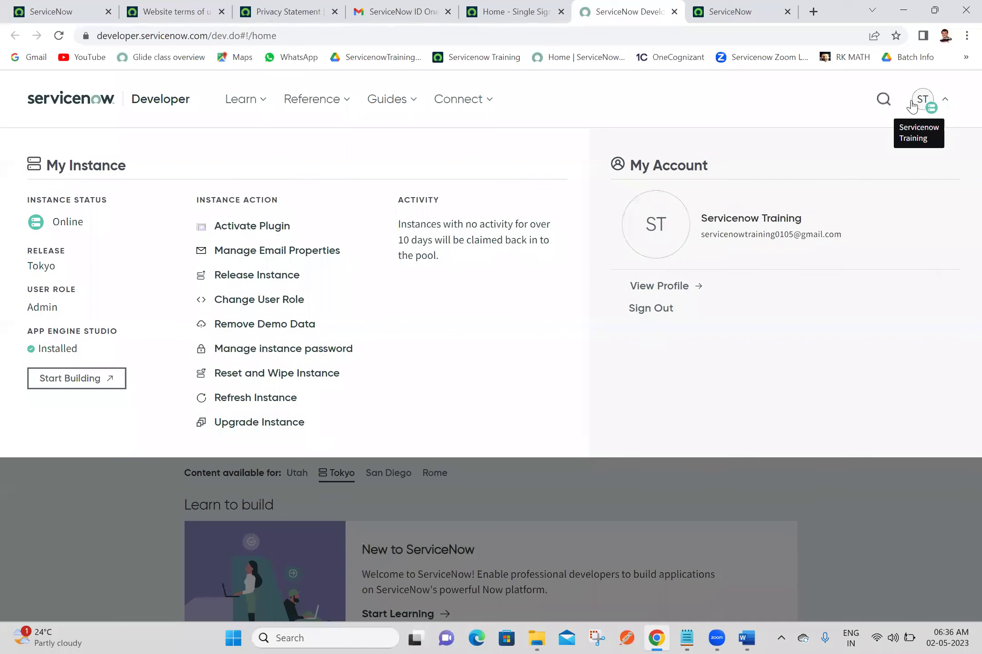
click(271, 353)
double_click(358, 263)
click(359, 263)
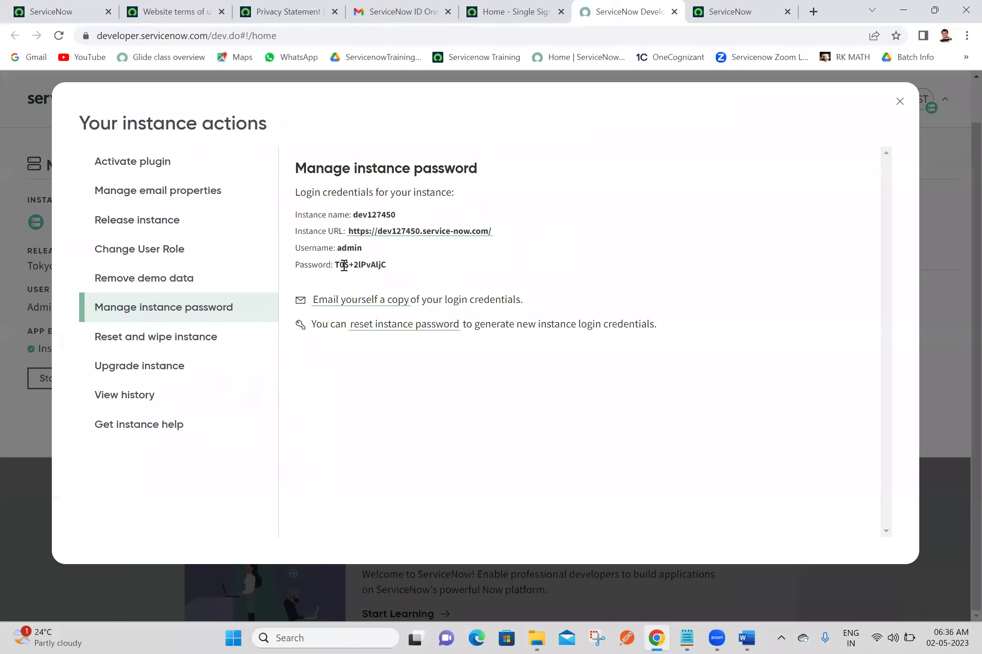
drag(337, 266, 401, 270)
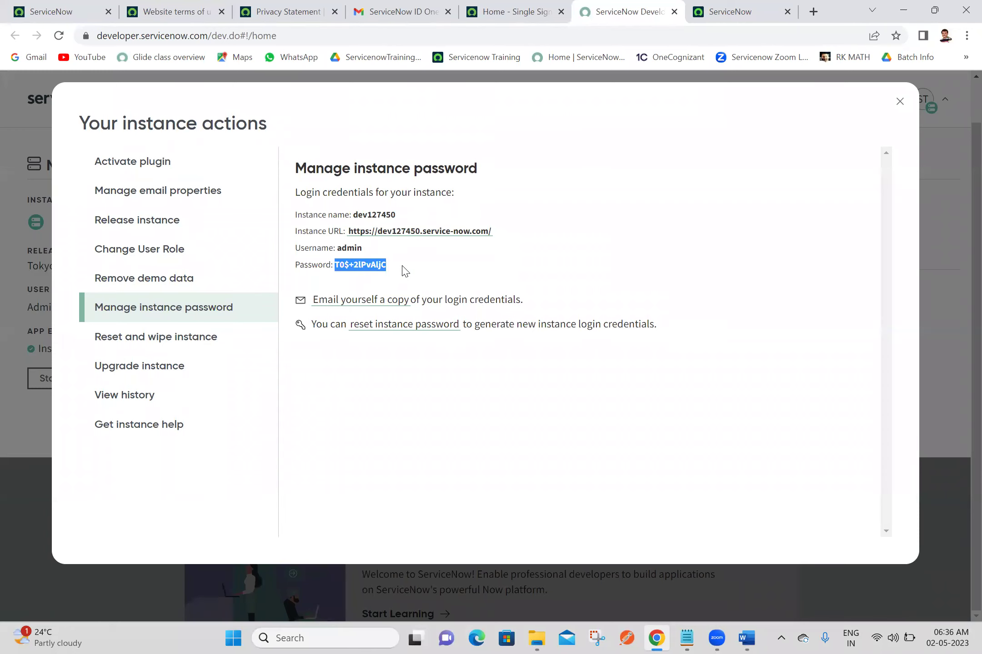
click(720, 6)
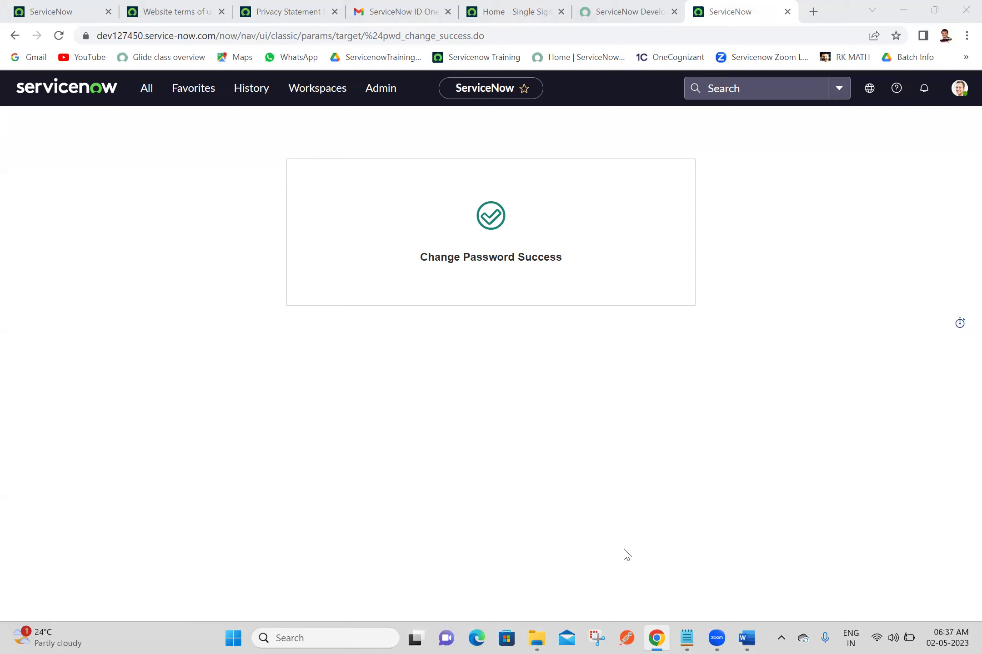
- Log out of the dev127450 instance through the profile avatar menu
click(716, 167)
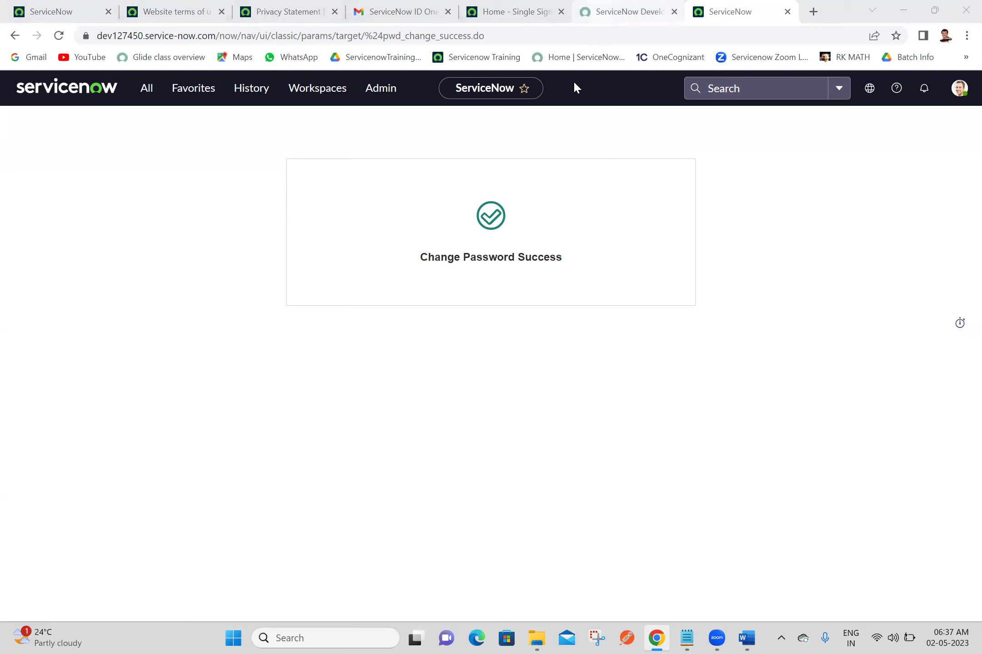
click(959, 92)
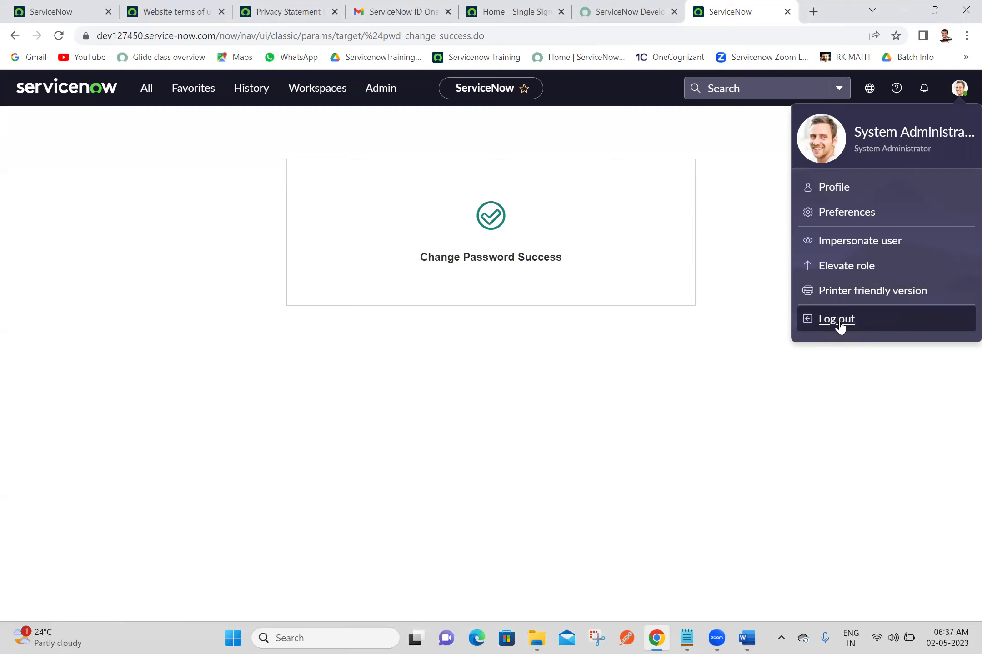
click(836, 319)
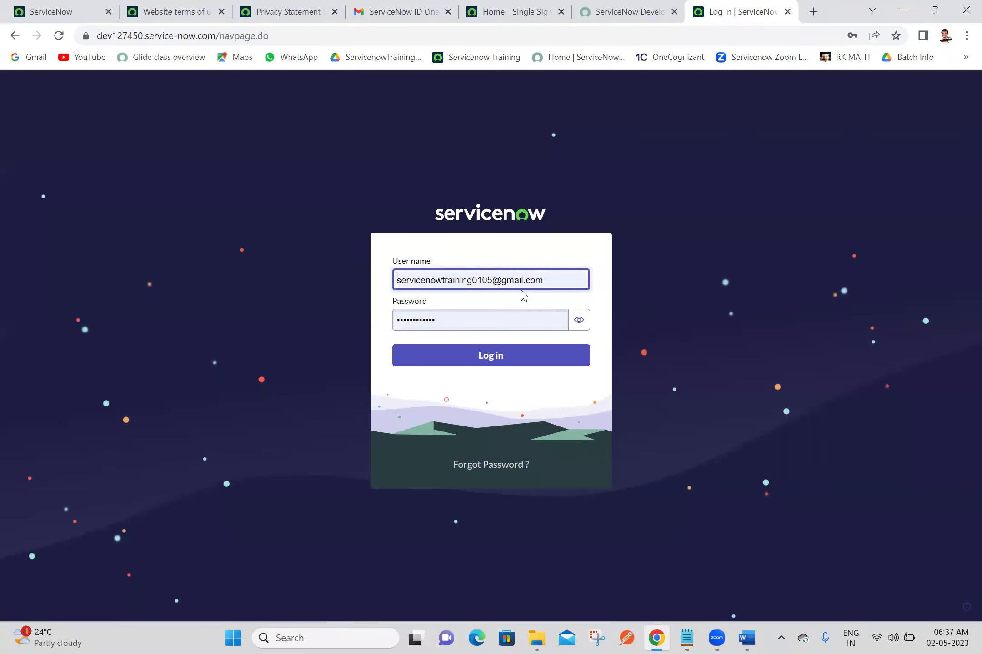
- Log in with user name admin and the new password, revealing it first to check
triple_click(559, 276)
text(admin)
click(584, 321)
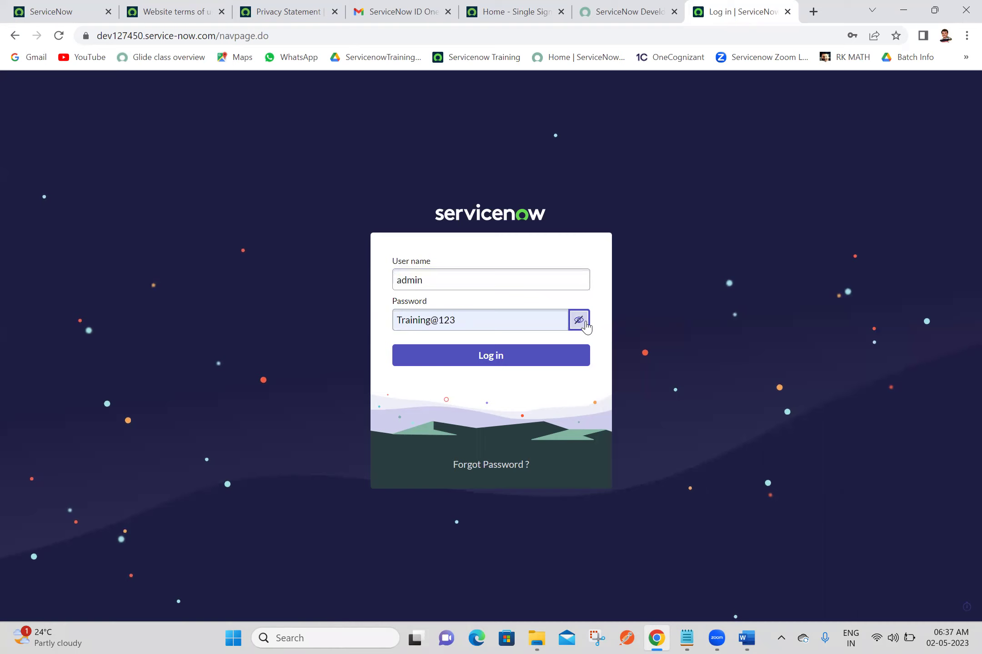
click(490, 360)
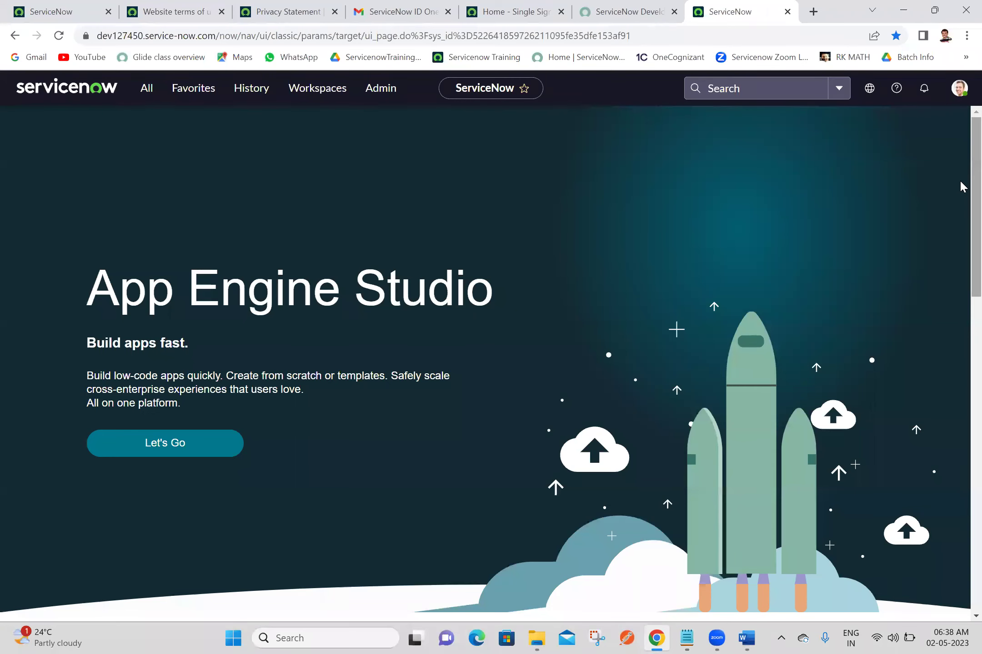
- Scroll App Engine Studio, then return to the developer portal's dev127450 credentials panel
drag(963, 207, 963, 18)
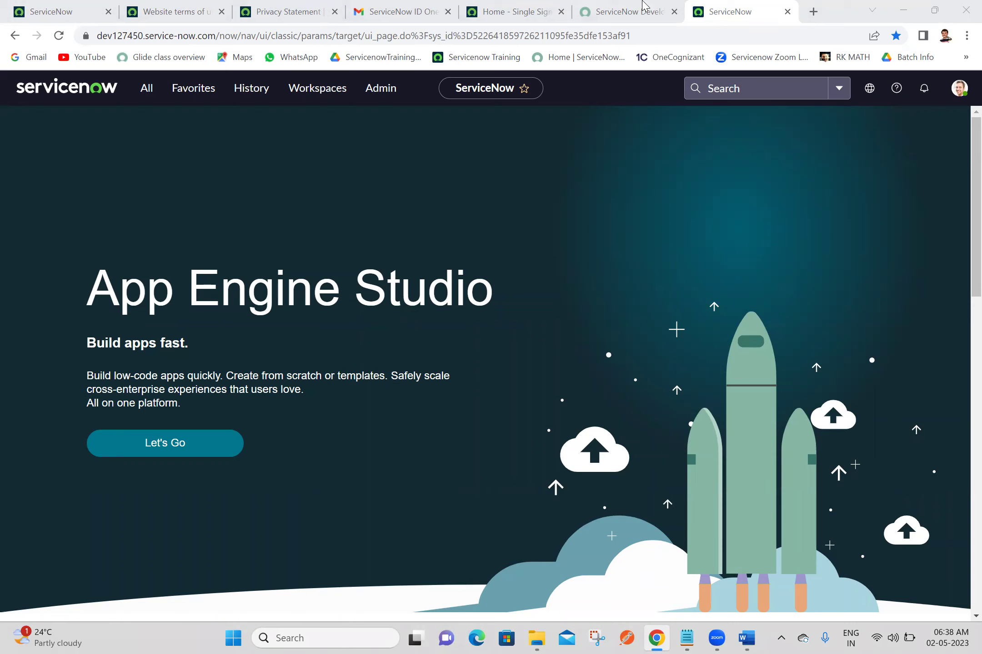
click(348, 349)
click(630, 322)
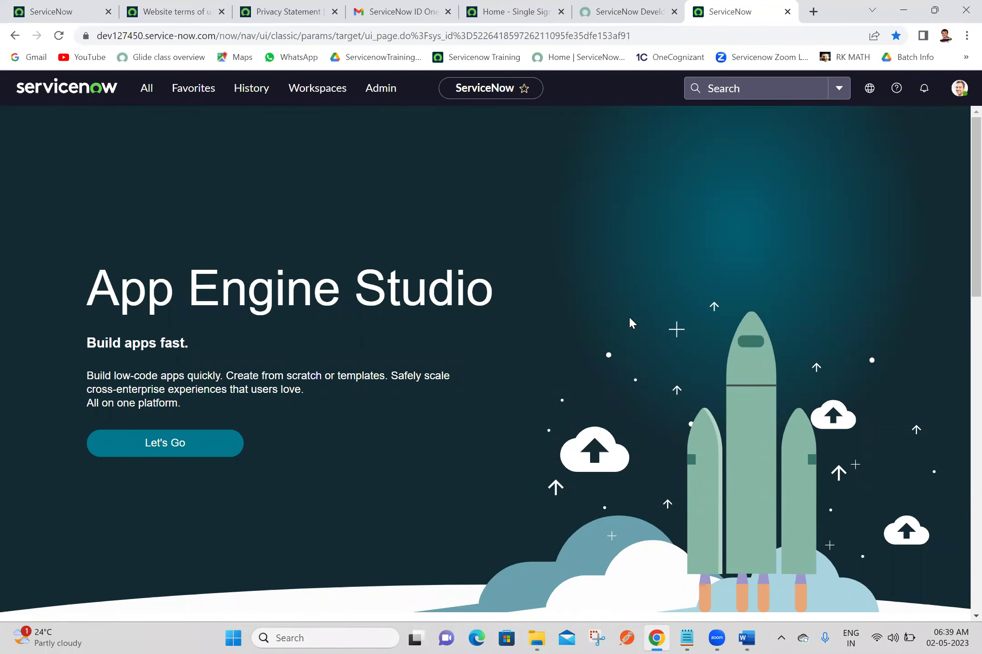
click(594, 4)
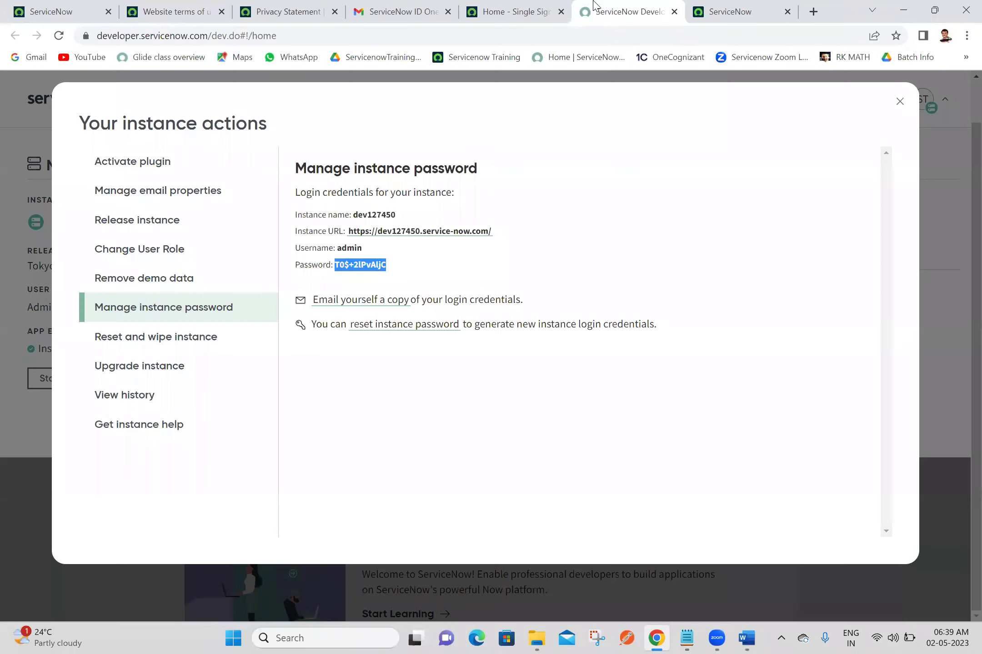
- Close the instance actions dialog and every ServiceNow tab, leaving one blank new tab
click(659, 117)
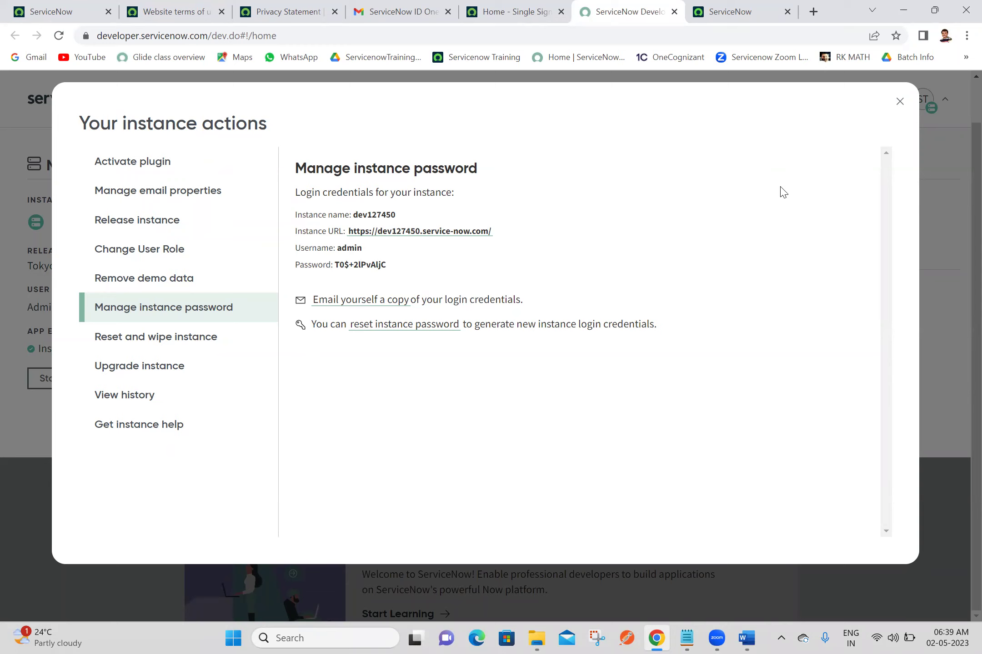
click(899, 104)
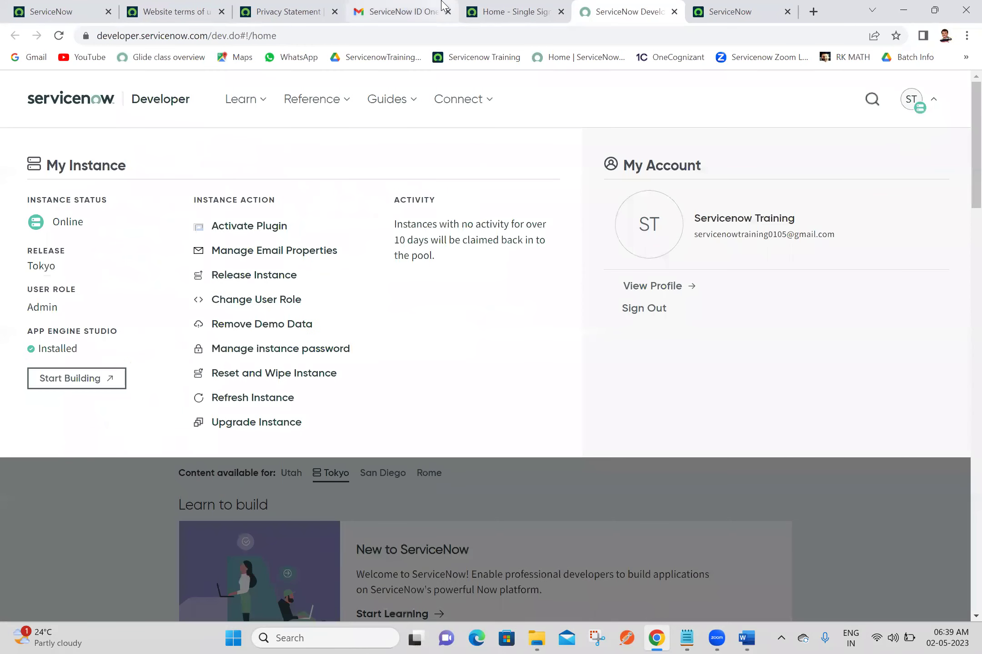
click(75, 5)
right_click(75, 5)
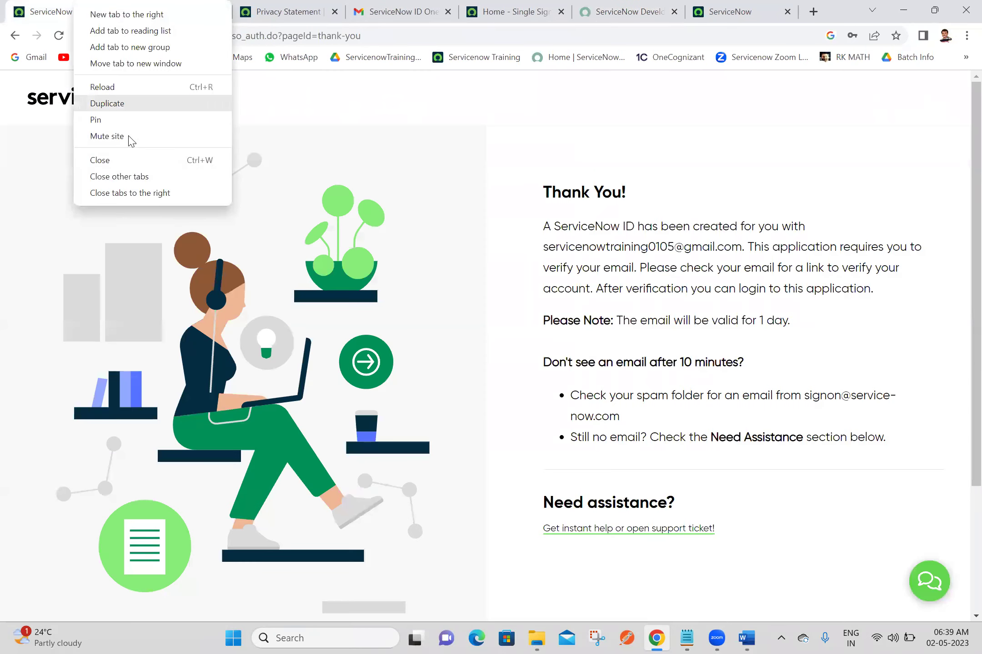
click(148, 194)
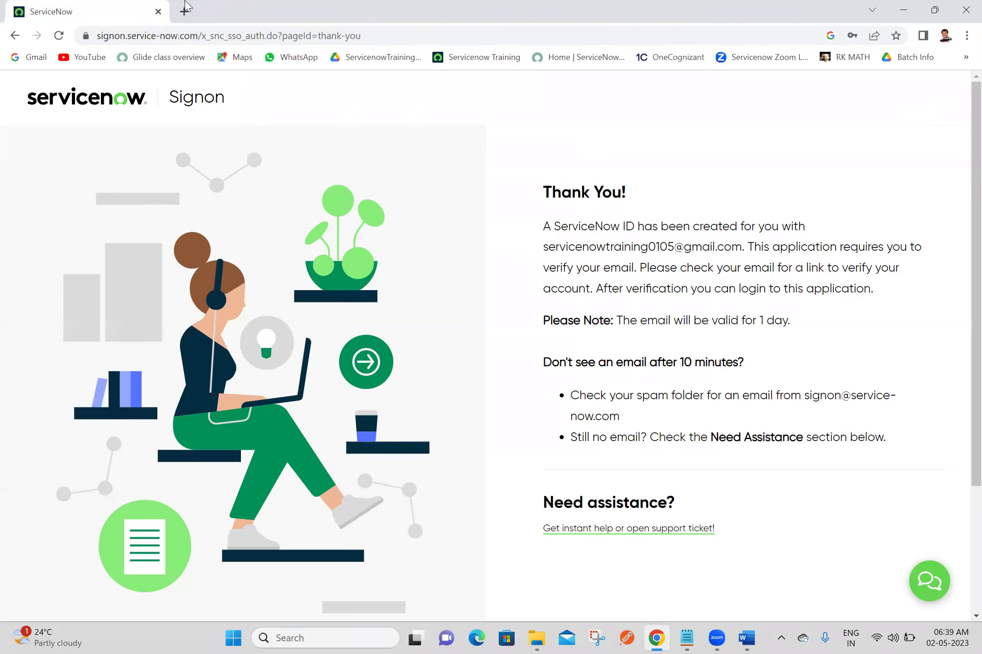
click(184, 11)
click(157, 12)
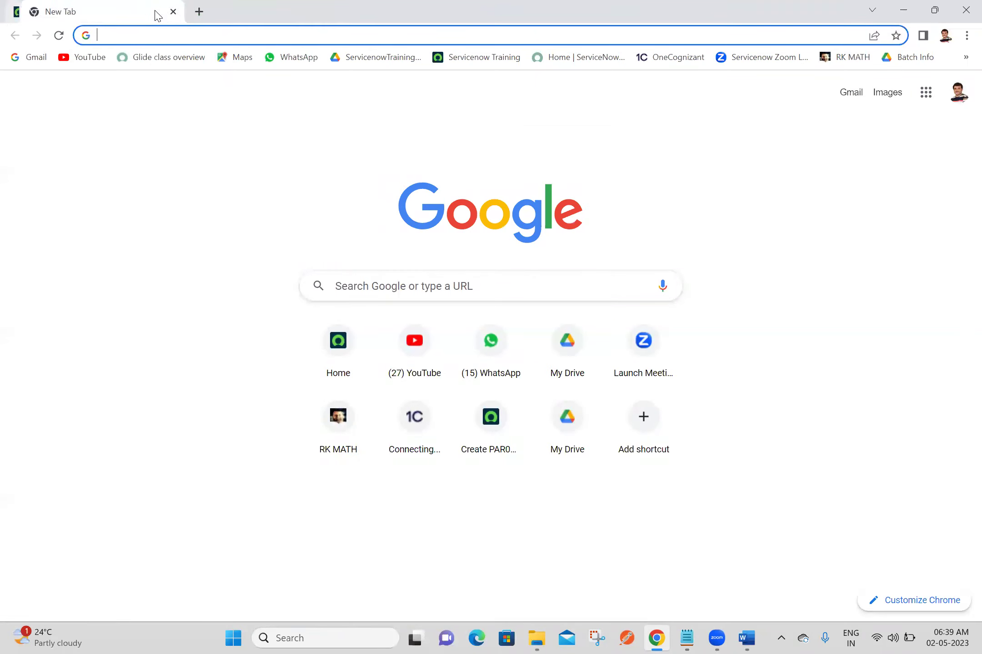
click(747, 639)
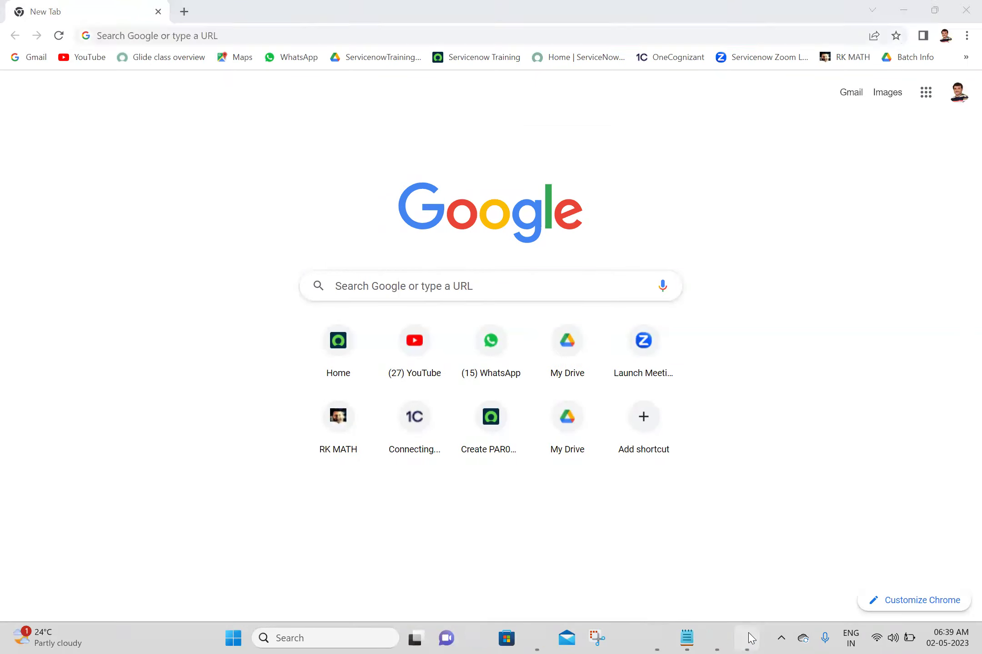
- Bring the ServiceNow notes document forward in Word and zoom in to 160%
click(975, 182)
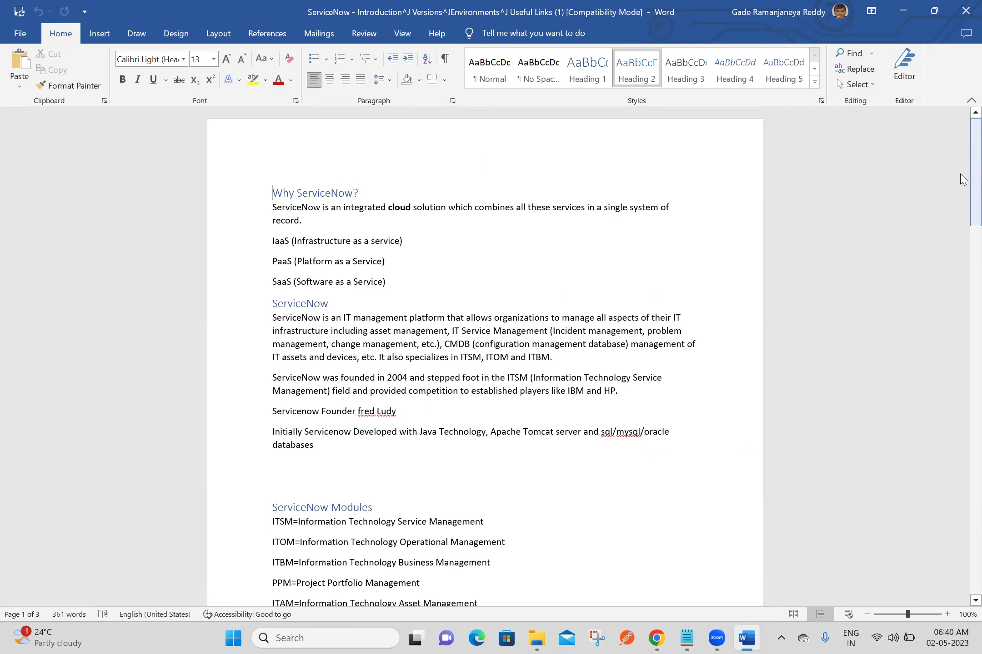
click(947, 614)
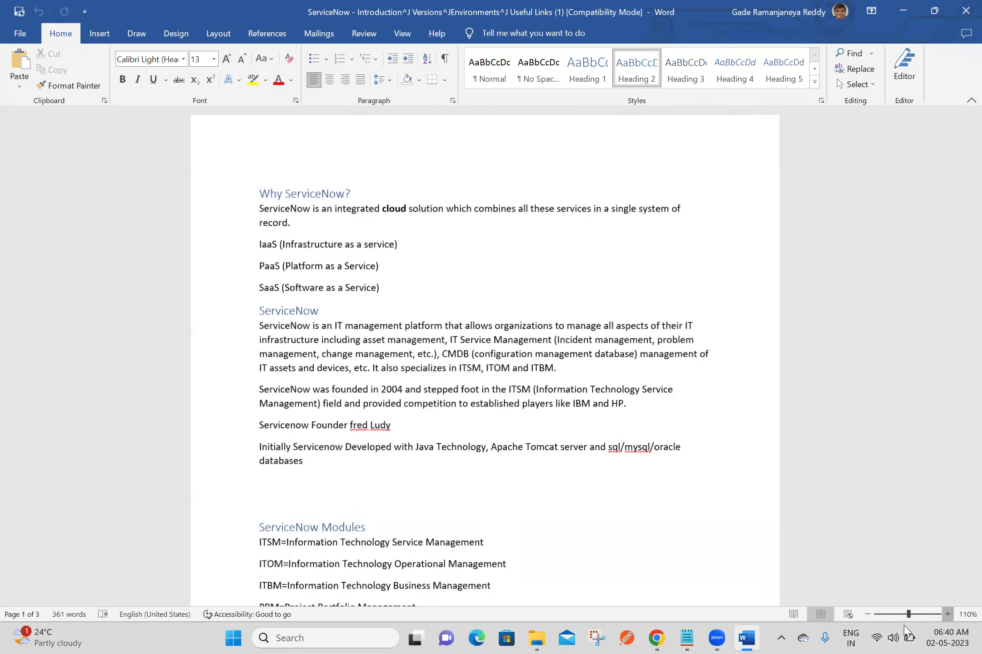
click(948, 614)
click(947, 615)
click(947, 614)
click(947, 615)
click(947, 614)
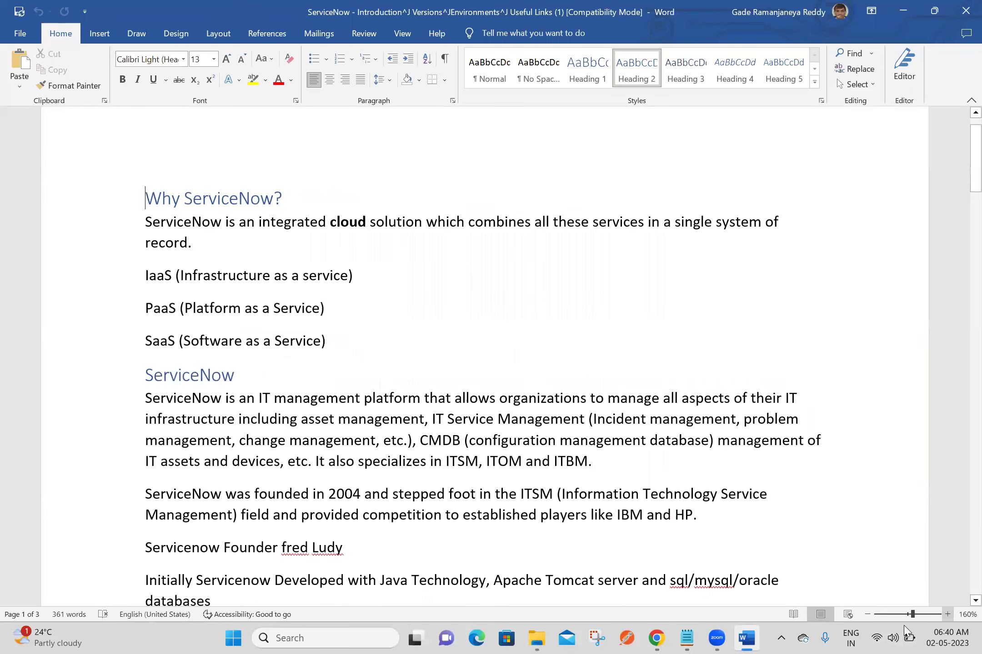